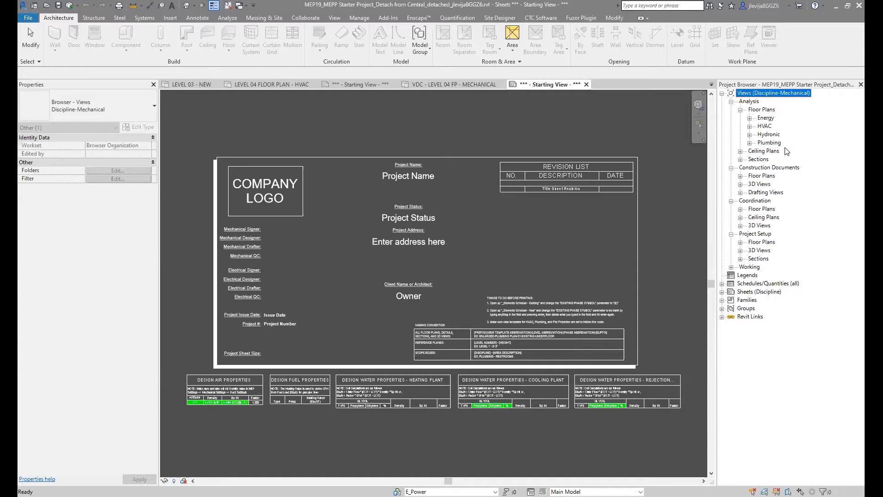
Step: Examine the starter project's schedules, sheet disciplines and Mechanical Equipment families in the browser tree
left_click(722, 283)
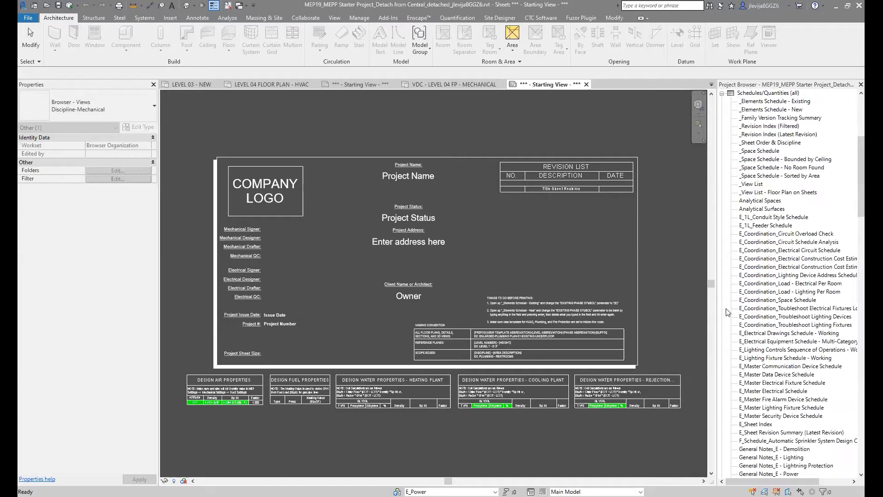
left_click(722, 93)
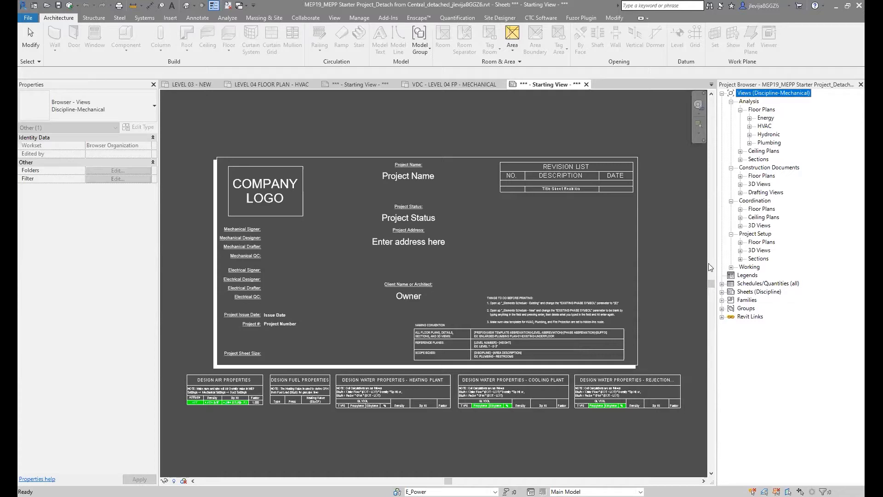
left_click(721, 292)
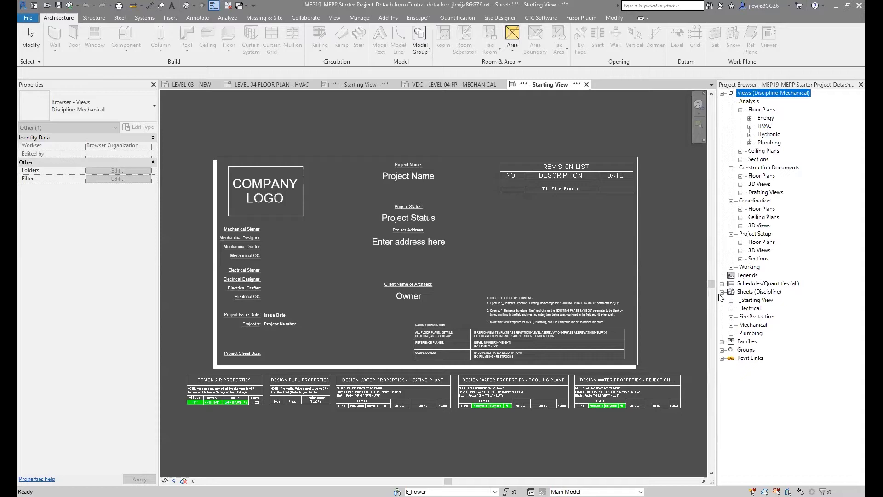
left_click(723, 342)
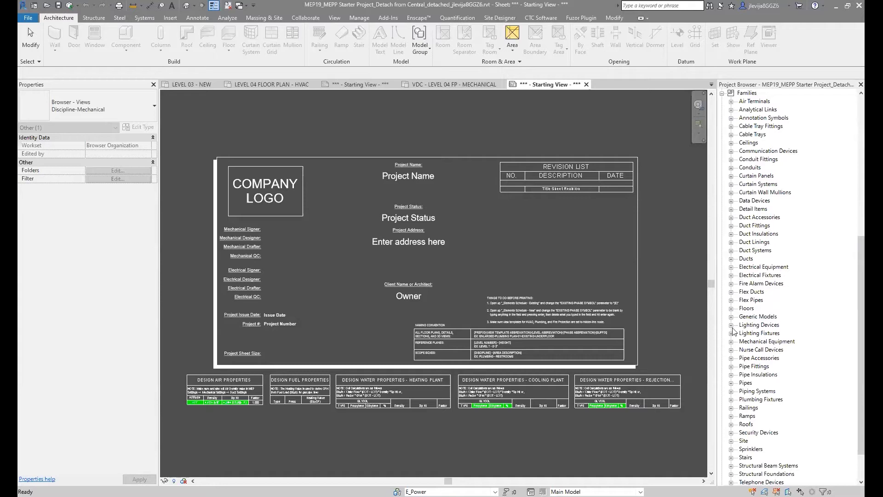
scroll(733, 342, "down", 5)
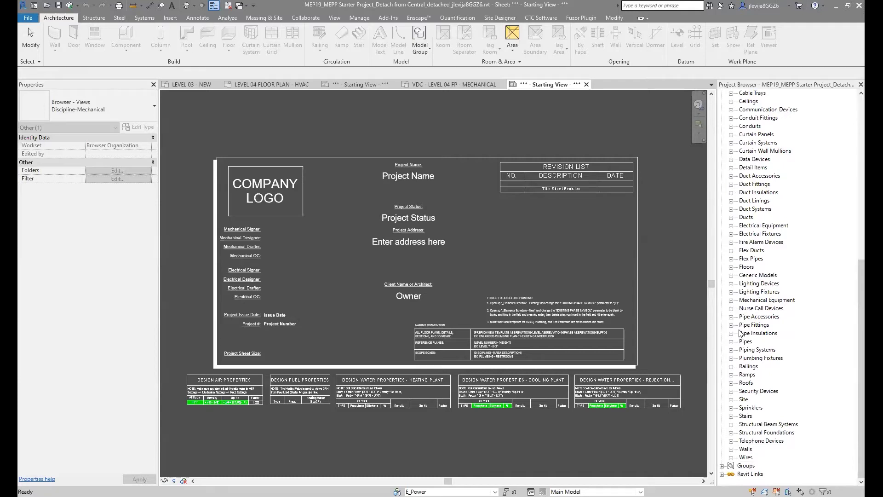
left_click(732, 300)
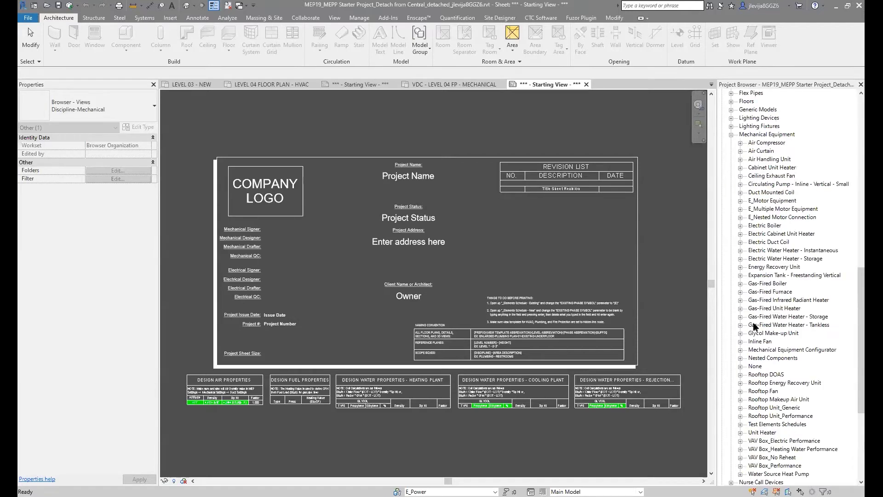
left_click(732, 135)
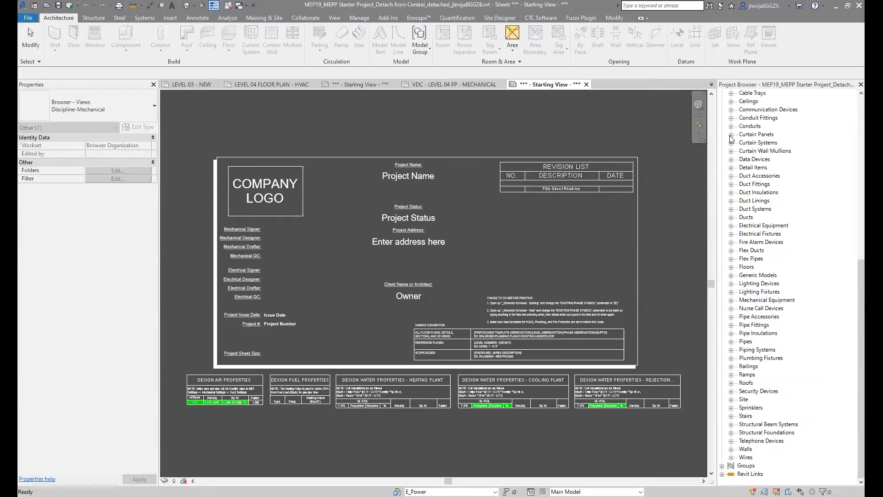
Step: Inspect the properties of the duct system types S/A_Outside Air, S/A_100% Outside Air and R/A_Outside Air
left_click(732, 209)
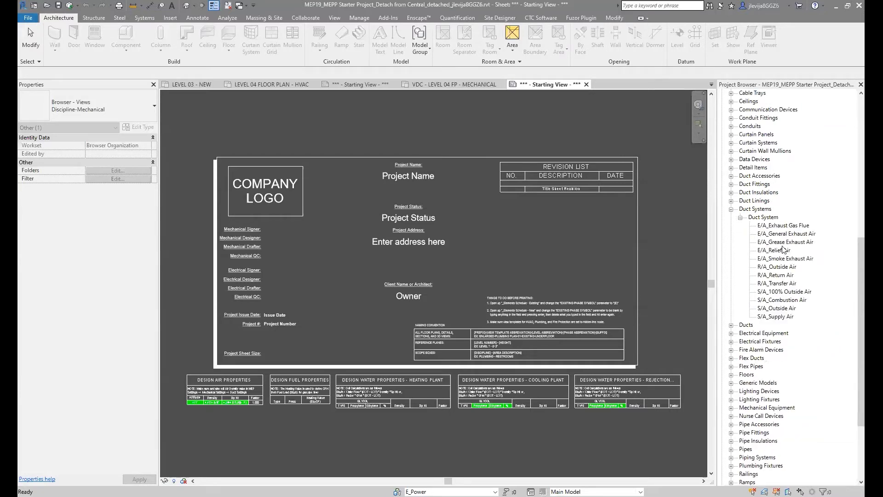
left_click(780, 308)
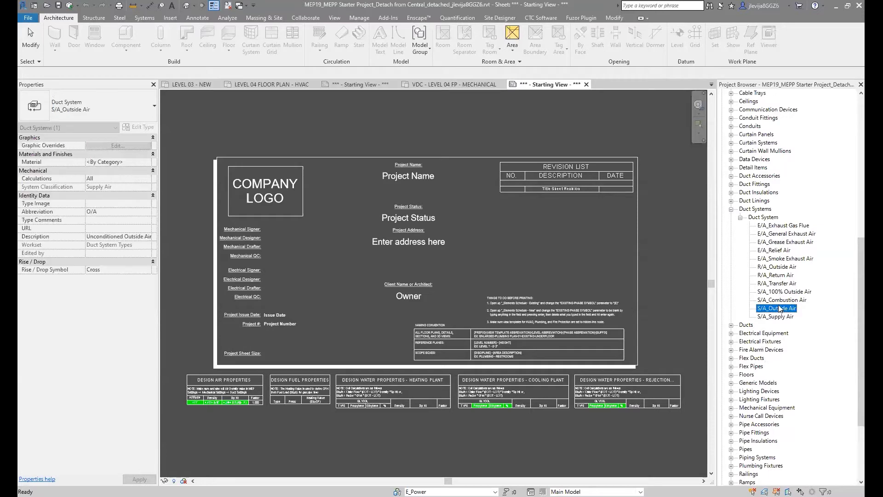
left_click(782, 291)
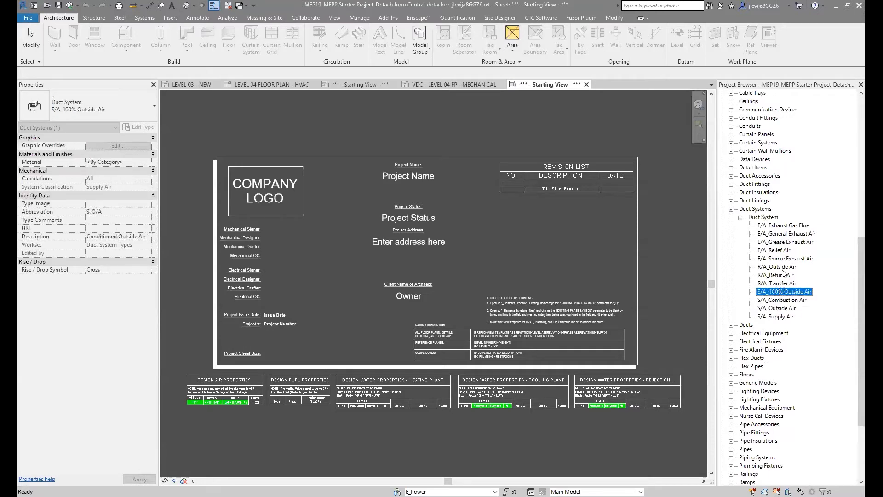
left_click(782, 270)
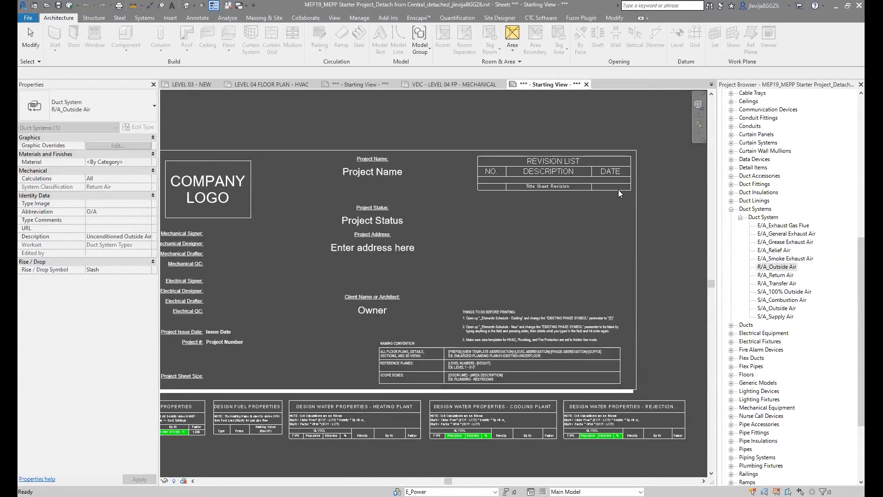
left_click(617, 189)
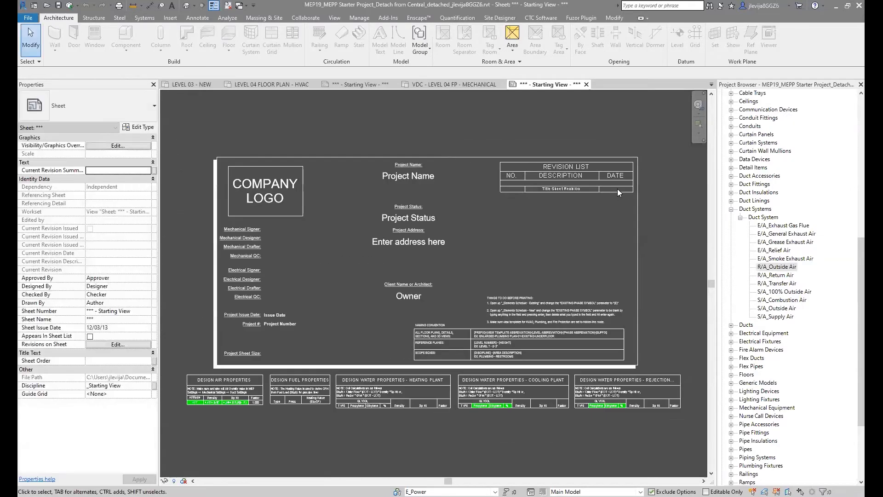
Step: View the architectural LEVEL 03 - NEW plan and the LEVEL 04 FLOOR PLAN - HVAC view, and review the MEP model's schedule and sheet organization
left_click(185, 87)
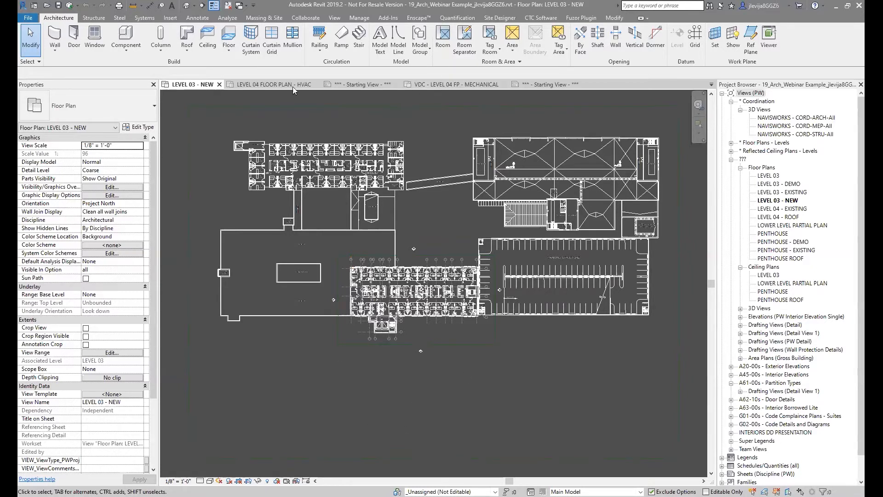
left_click(261, 86)
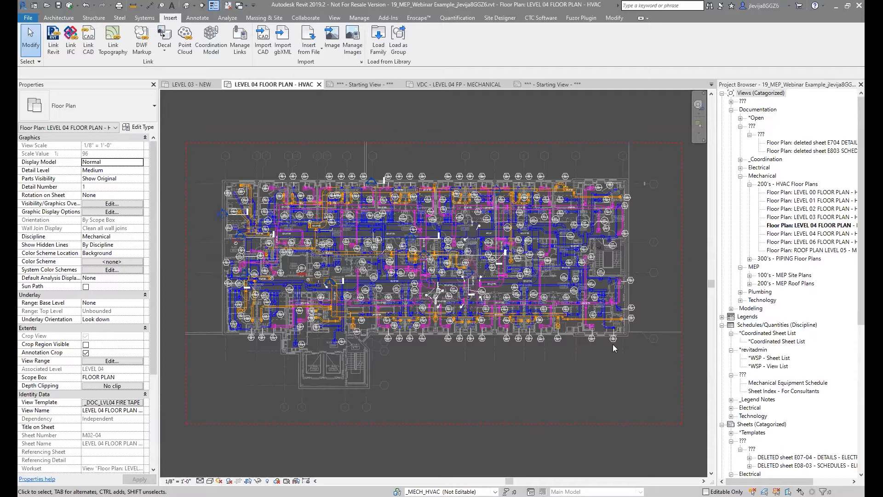
scroll(517, 293, "up", 2)
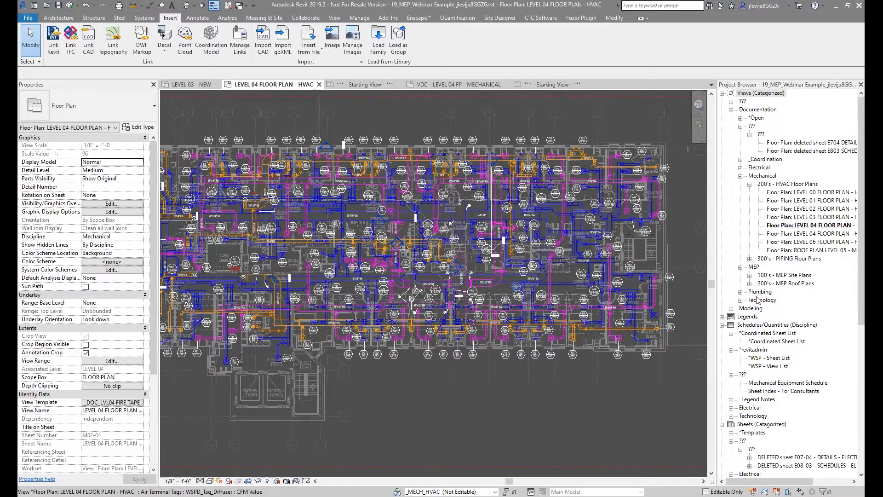
scroll(748, 262, "down", 4)
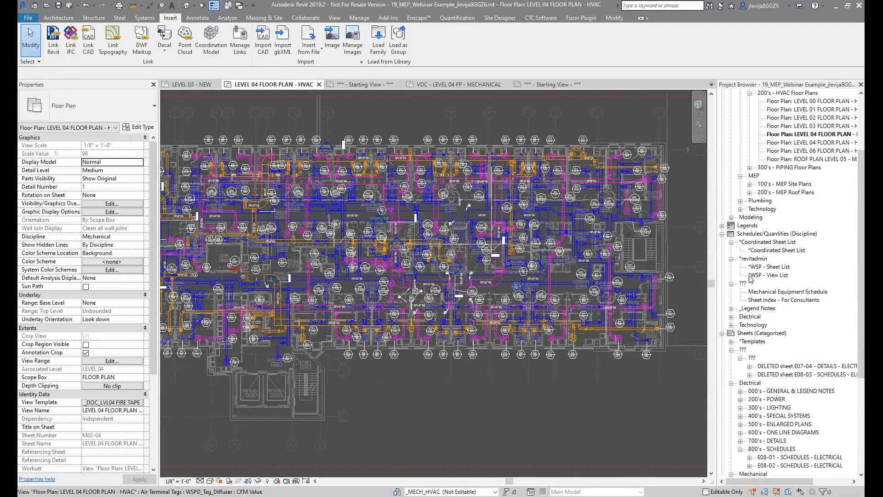
scroll(750, 277, "down", 4)
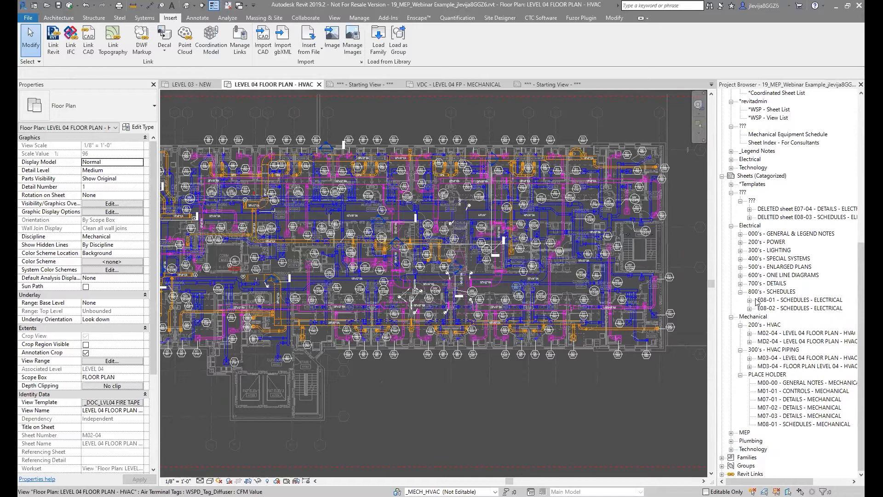
scroll(756, 302, "up", 3)
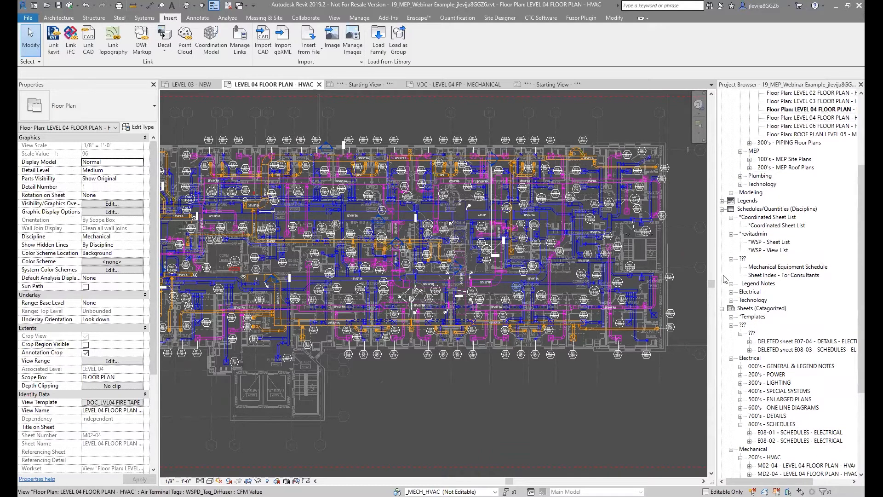
scroll(507, 401, "down", 3)
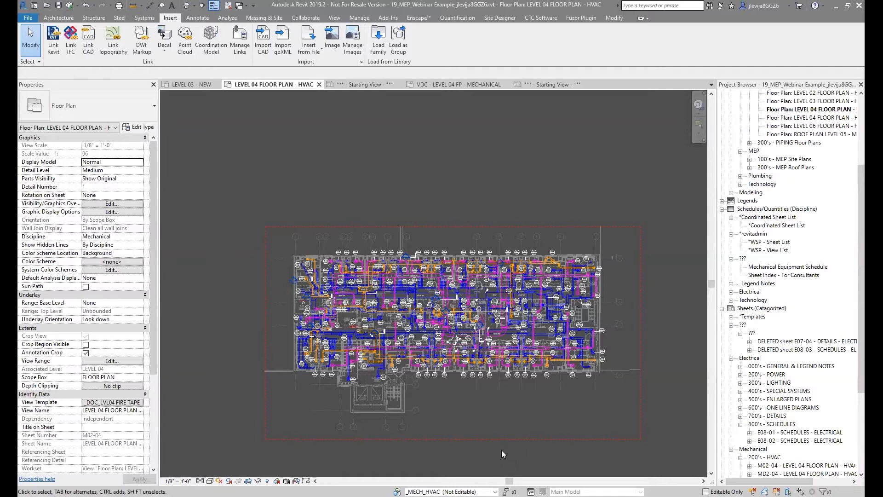
scroll(501, 450, "up", 2)
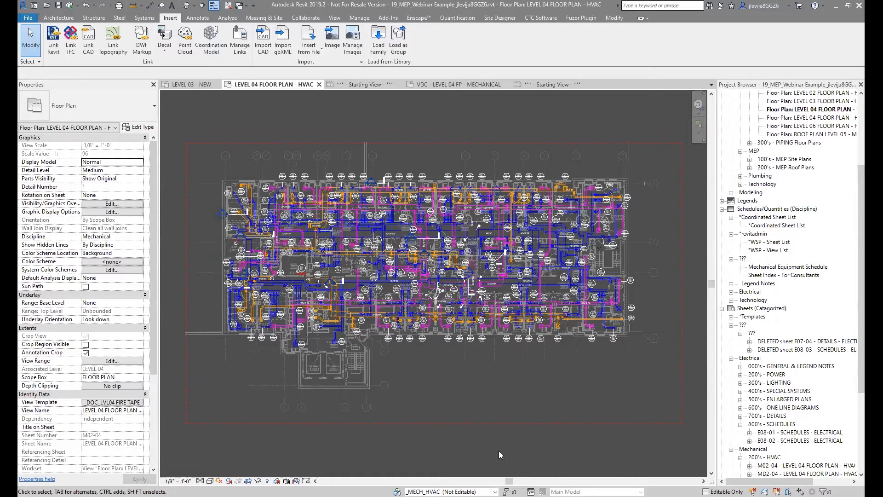
Step: Open the VDC - LEVEL 04 FP - DUCT floor plan of the mechanical model and look over the ductwork
left_click(366, 84)
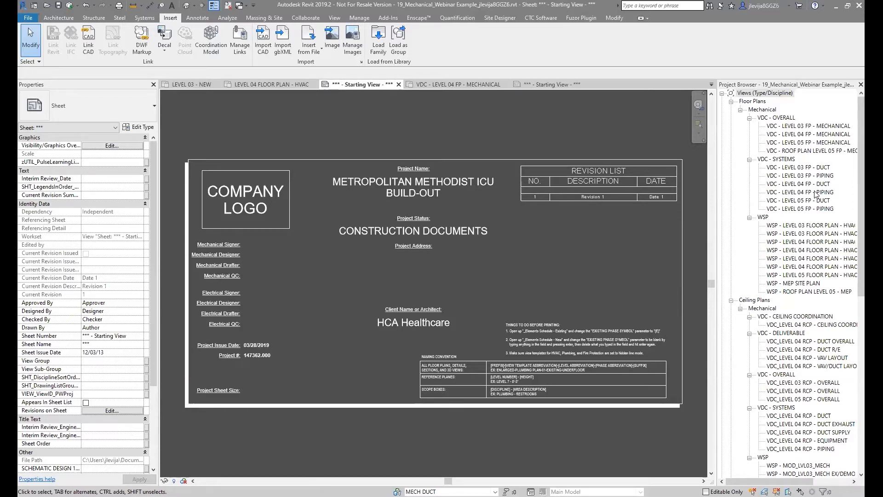
left_click(796, 185)
double_click(795, 185)
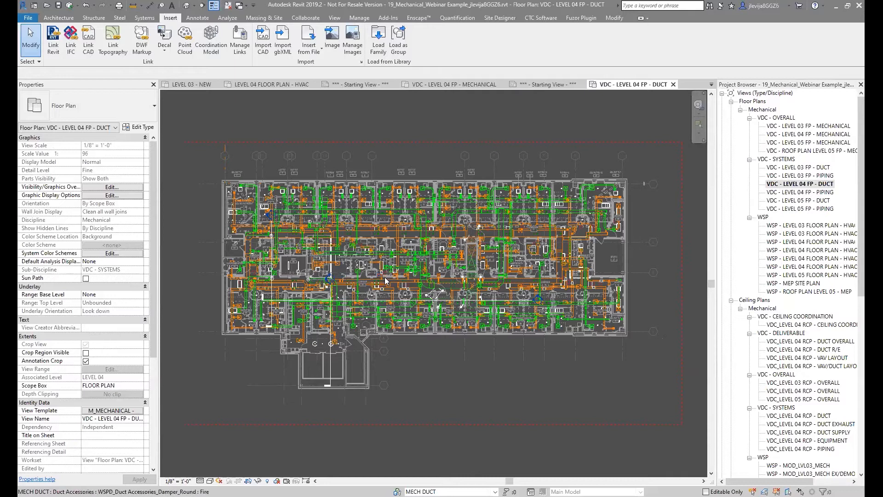
scroll(347, 299, "down", 1)
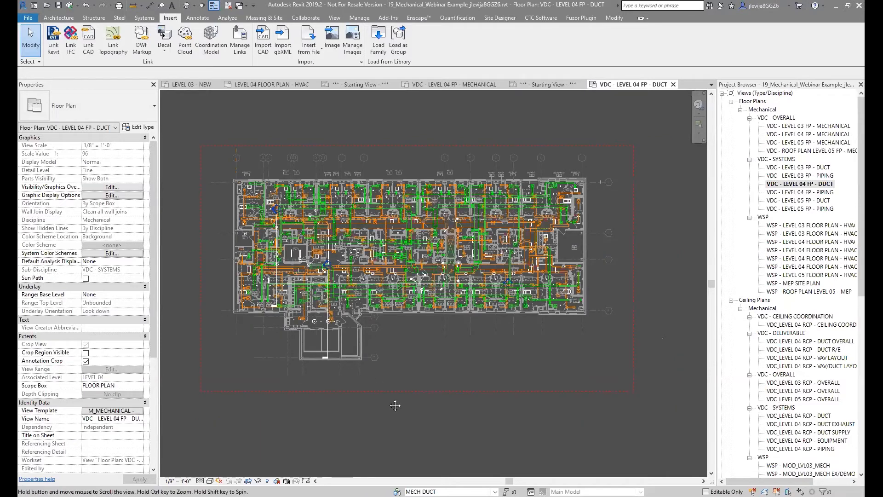
scroll(383, 398, "up", 1)
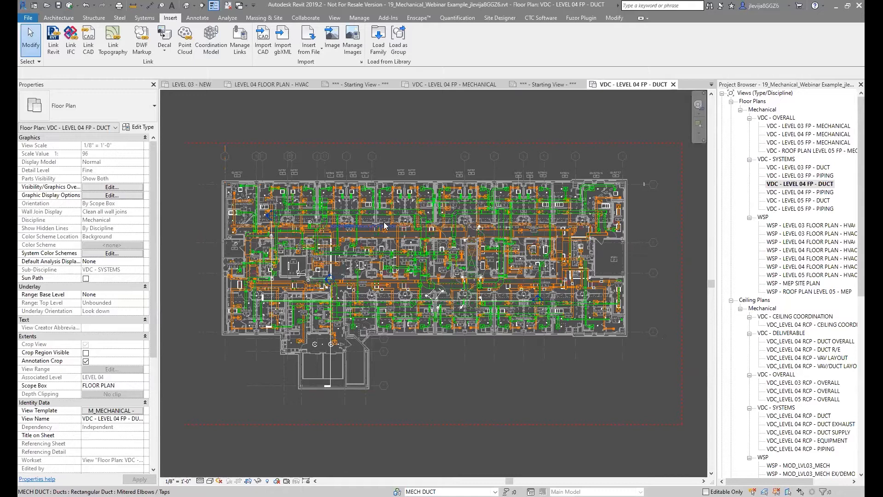
Step: Return to the LEVEL 04 FLOOR PLAN - HVAC view and inspect the 42"x16" supply duct in the corridor
left_click(273, 85)
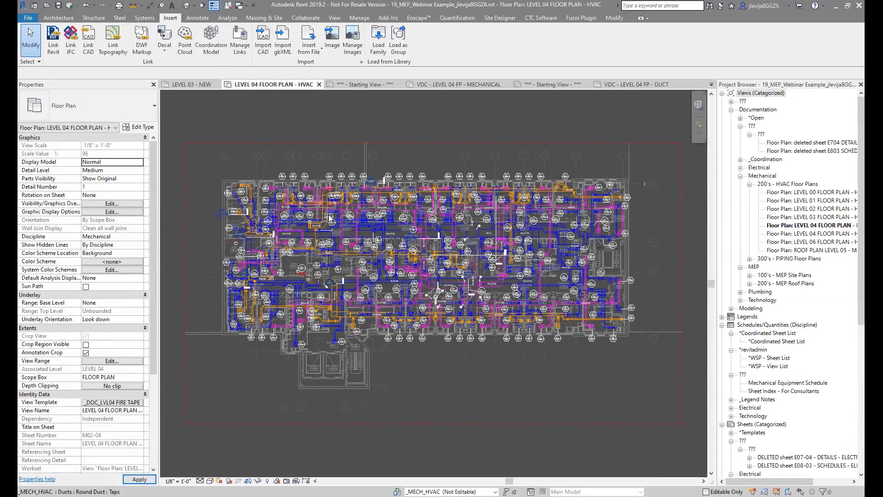
scroll(335, 225, "up", 5)
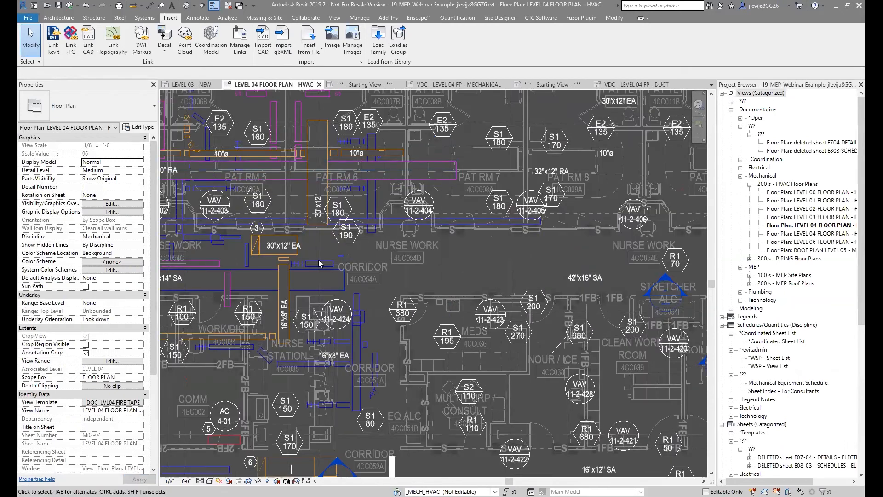
scroll(376, 279, "down", 3)
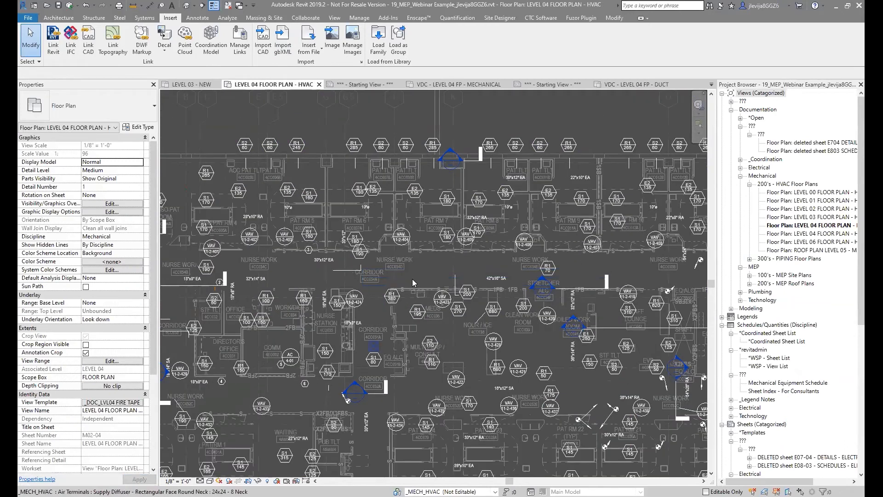
left_click(435, 276)
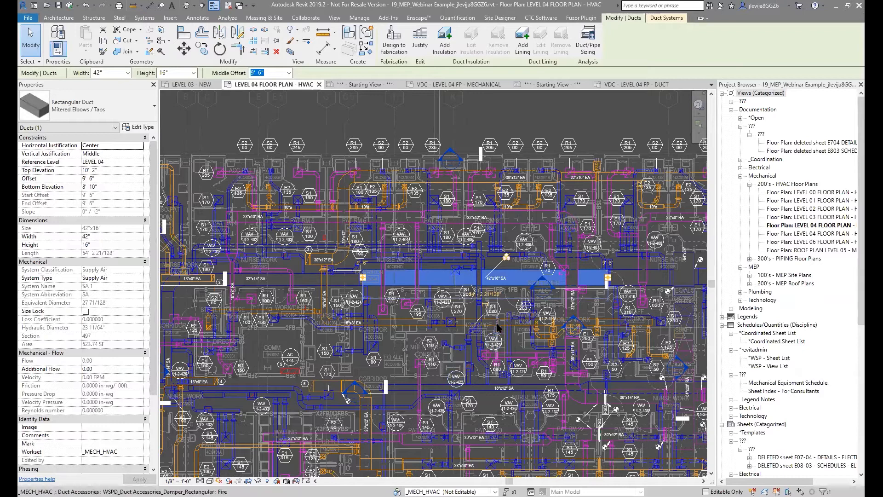
Step: Switch to the mechanical model's VDC - LEVEL 04 FP - MECHANICAL plan and close the inactive views
left_click(365, 87)
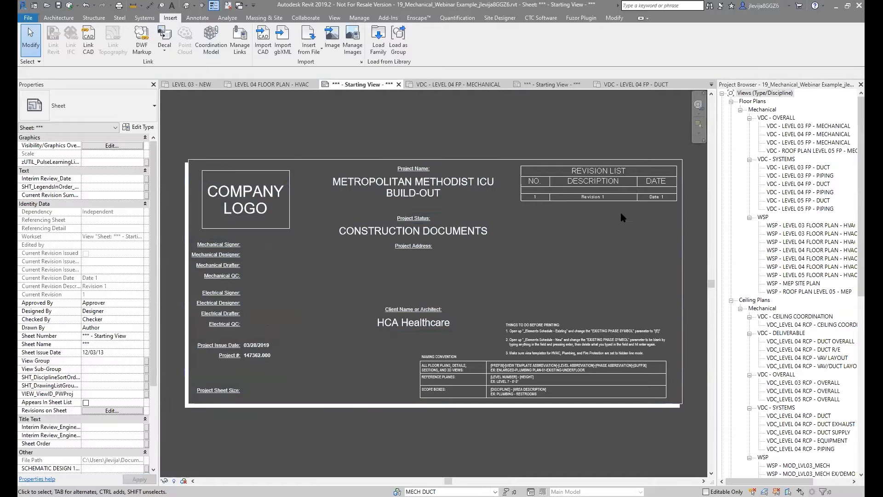
left_click(455, 84)
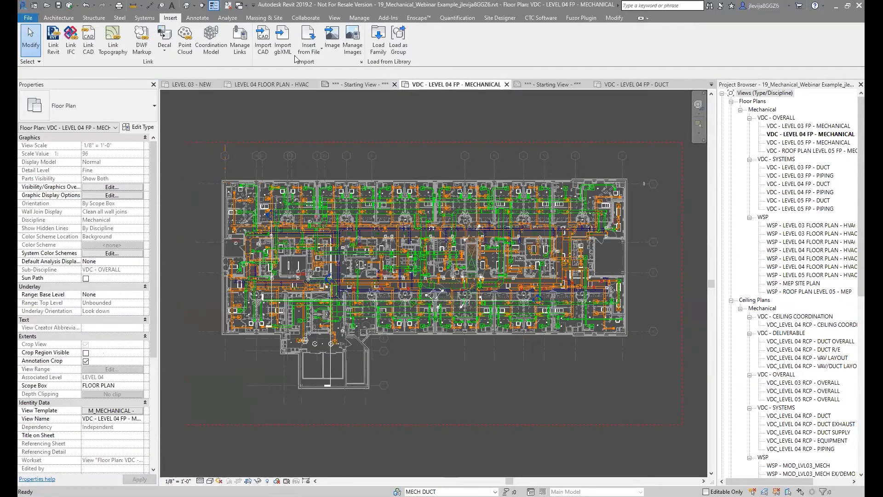
left_click(228, 5)
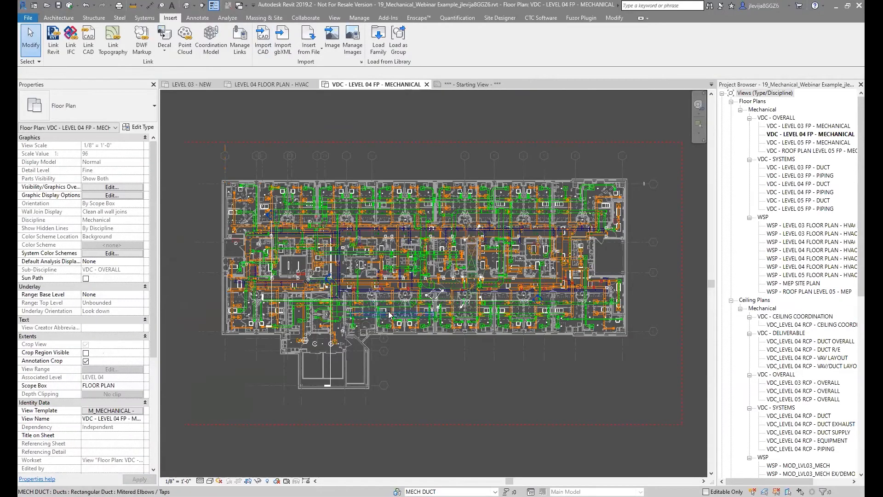
Step: Start Transfer Project Standards and choose the MEP19_MEPP Starter Project detached file as the source to copy from
left_click(360, 18)
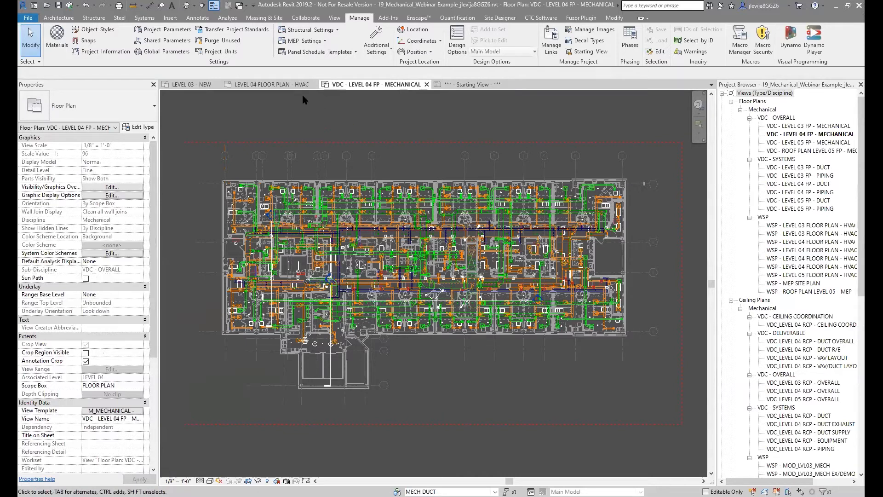
left_click(234, 31)
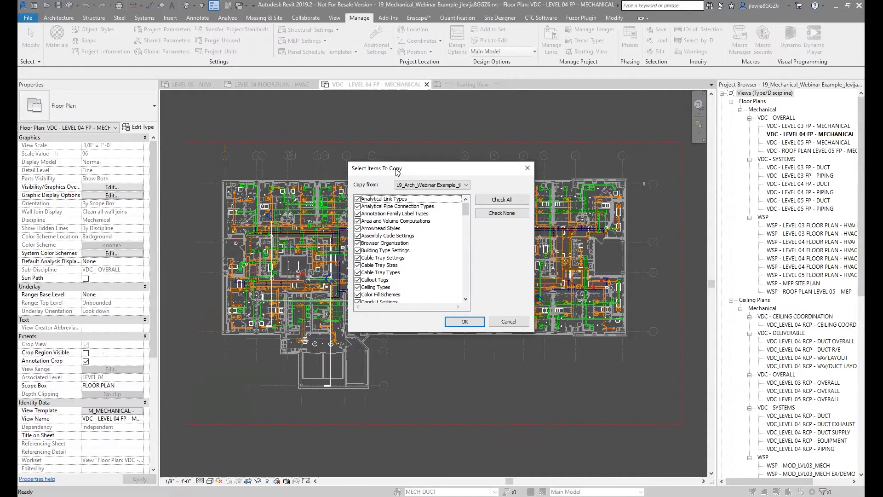
left_click_drag(397, 170, 296, 116)
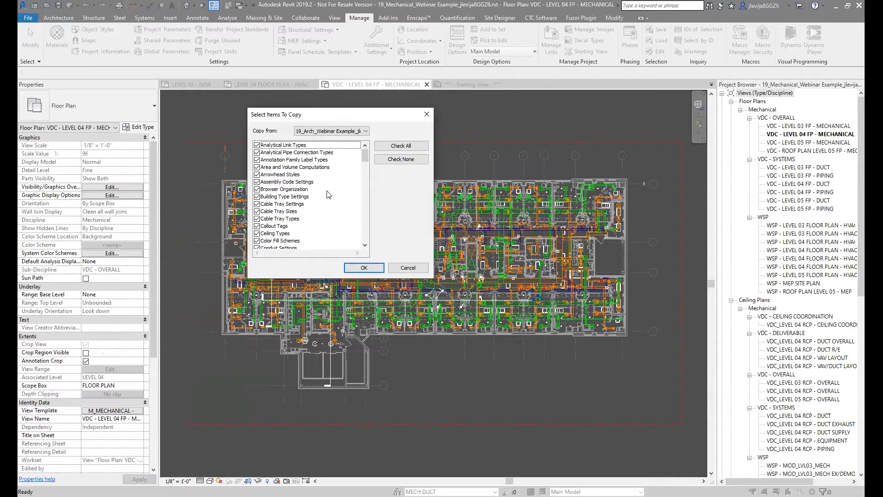
left_click(341, 132)
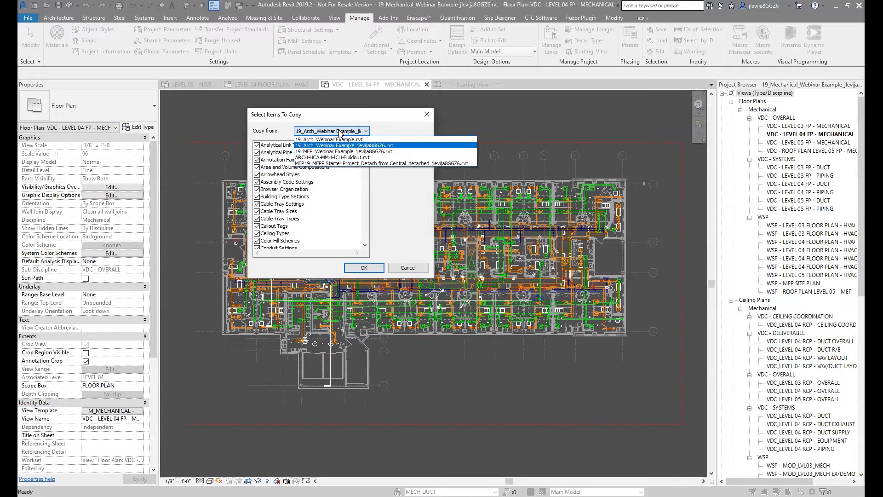
left_click(340, 132)
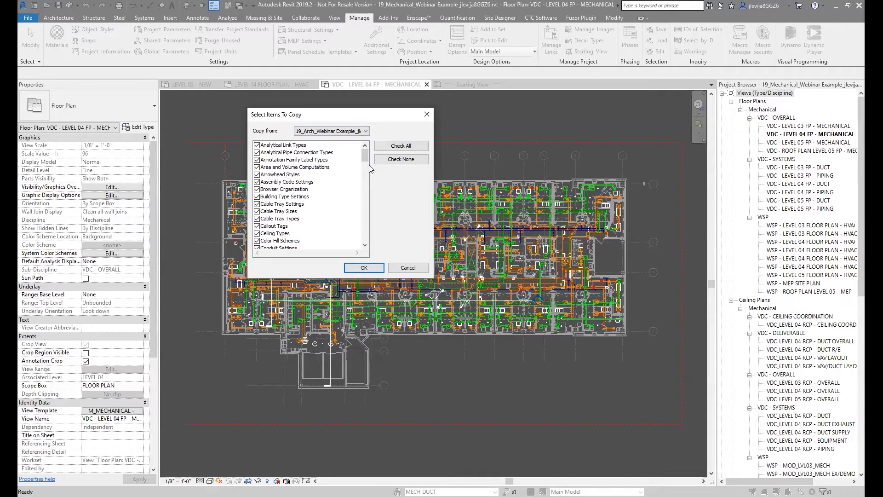
left_click(350, 132)
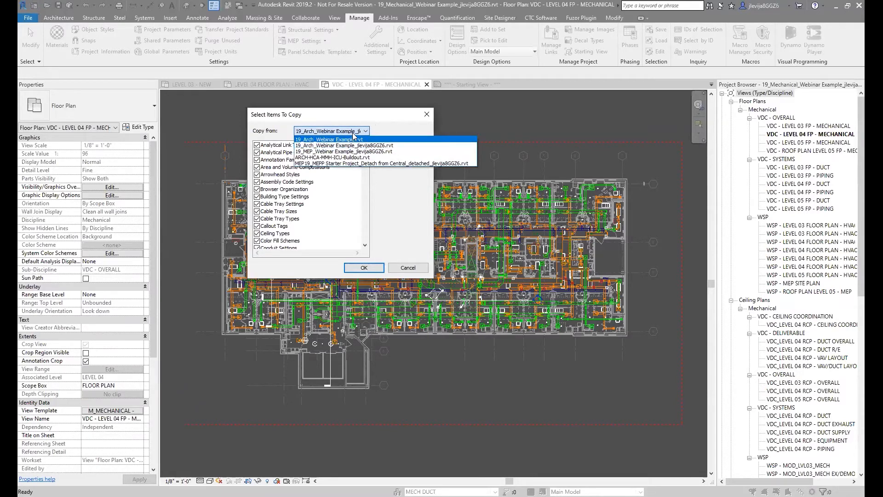
left_click(377, 123)
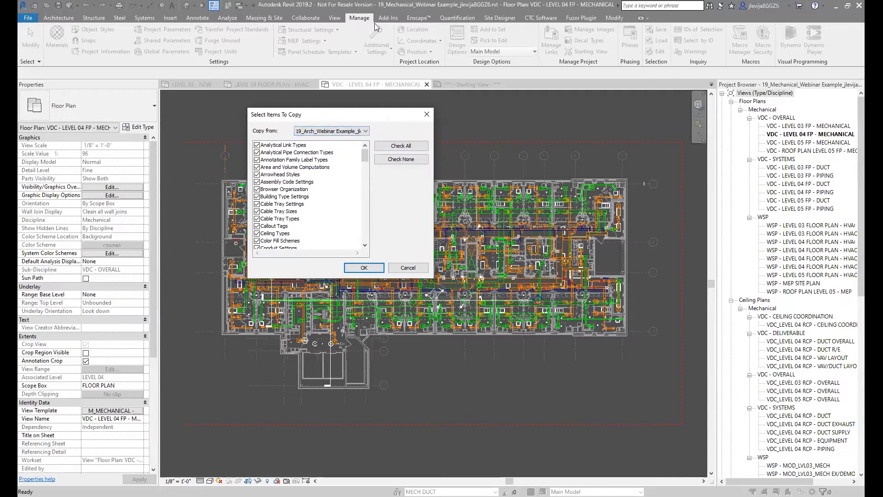
left_click(357, 133)
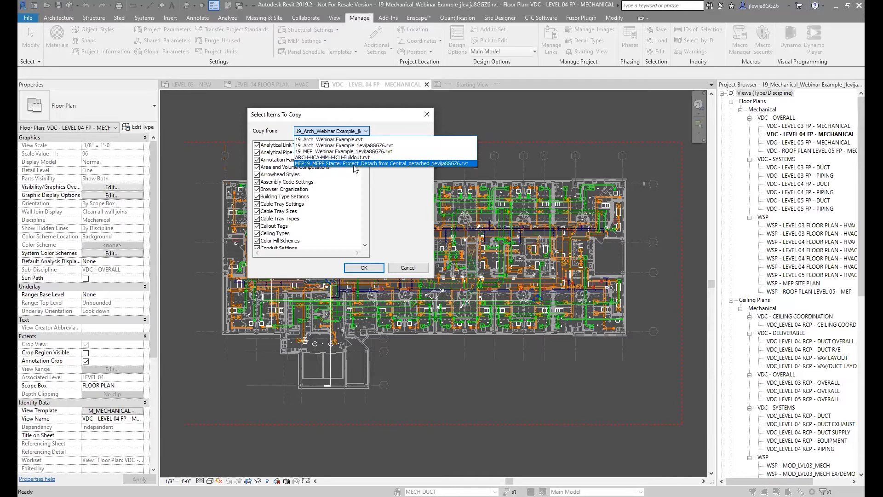
left_click(423, 162)
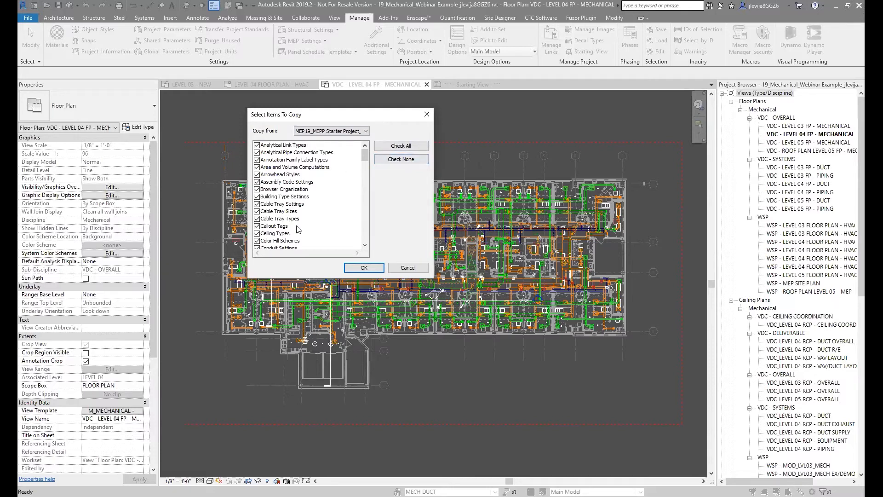
Step: Exclude all items from the transfer, and include only Arrowhead Styles and Browser Organization
left_click(407, 159)
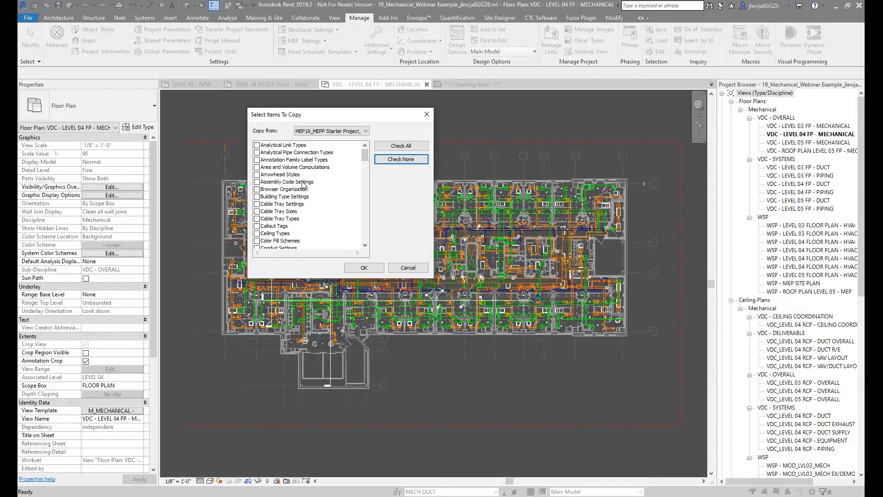
left_click(258, 175)
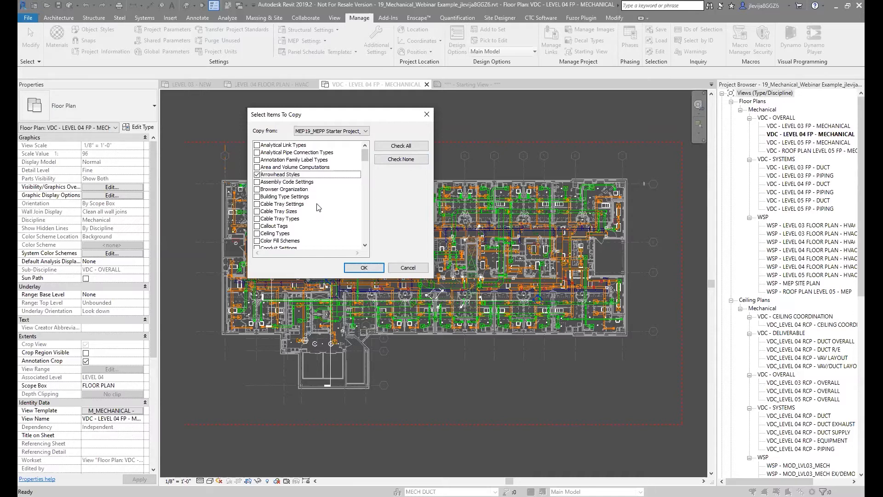
left_click(257, 189)
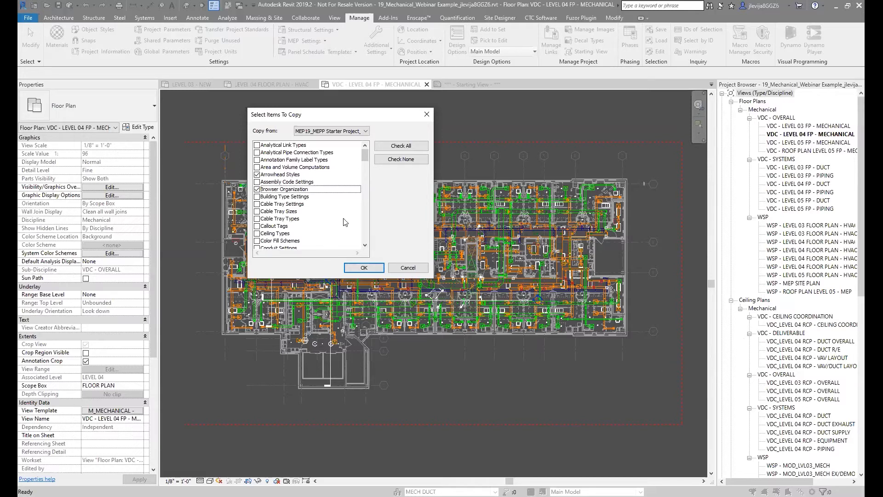
Step: Include Duct Insulation, Duct Lining, Duct Settings, Duct Sizes, Duct System Types and Duct Types in the transfer
scroll(312, 208, "down", 2)
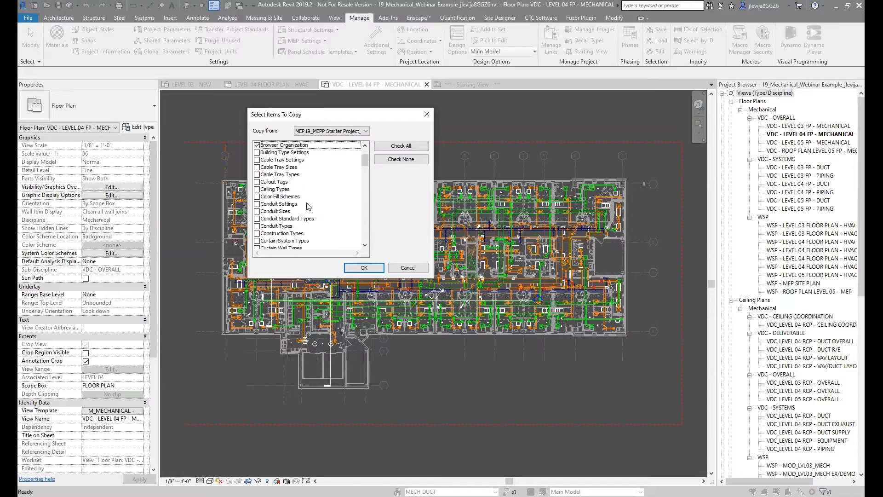
scroll(308, 206, "up", 1)
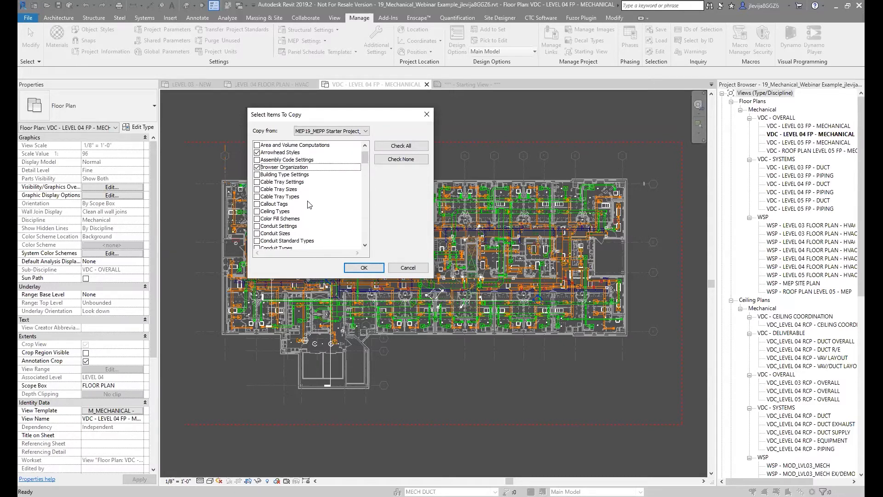
scroll(308, 212, "down", 1)
scroll(308, 237, "down", 1)
scroll(309, 235, "down", 1)
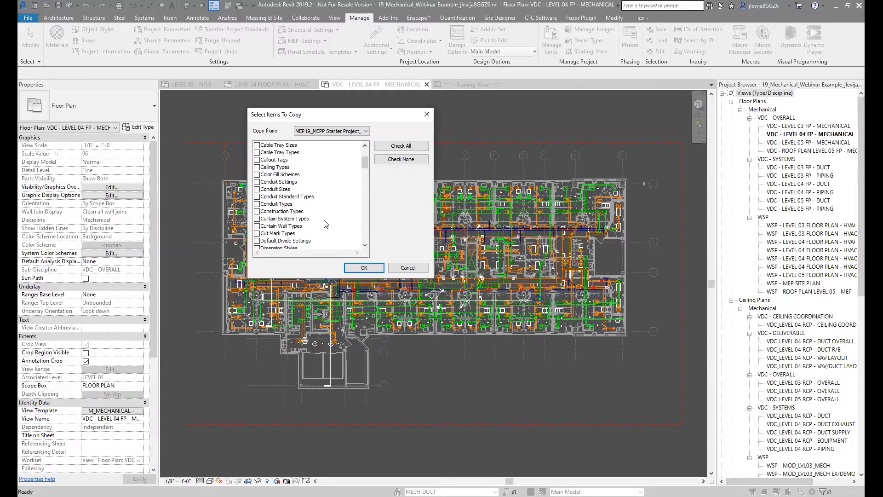
scroll(326, 220, "down", 1)
scroll(327, 220, "down", 1)
scroll(307, 220, "down", 1)
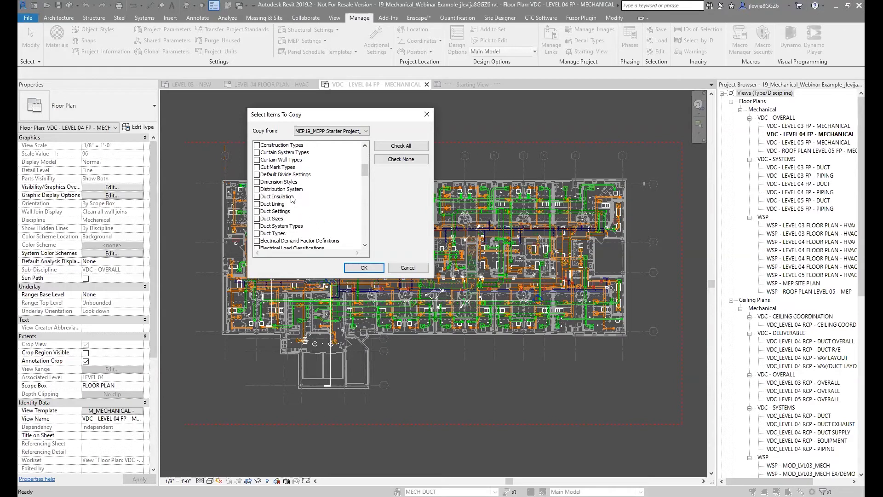
left_click(289, 200)
left_click(283, 236)
left_click(258, 198)
left_click(257, 204)
left_click(257, 211)
left_click(257, 218)
left_click(257, 226)
left_click(257, 234)
Step: Add Fill Patterns, Filled Region Types and Filters to the items being copied
scroll(327, 205, "down", 3)
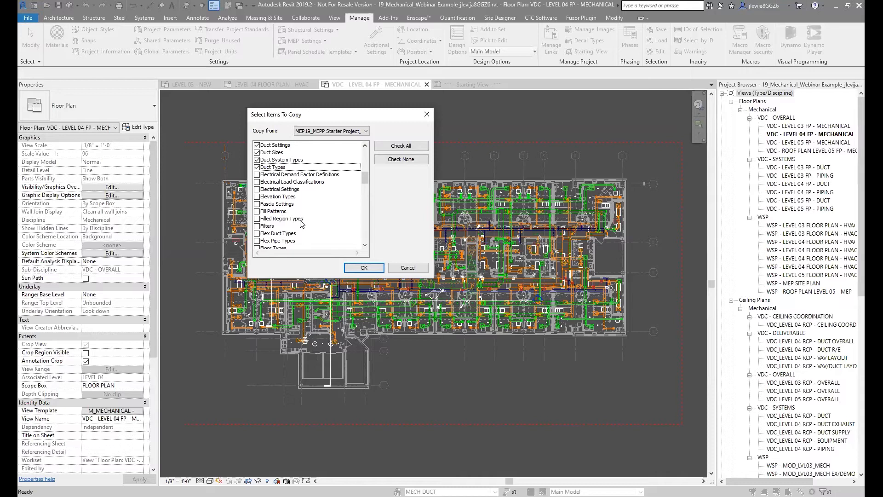
left_click(257, 211)
left_click(258, 218)
scroll(274, 229, "down", 1)
scroll(273, 229, "down", 2)
left_click(257, 182)
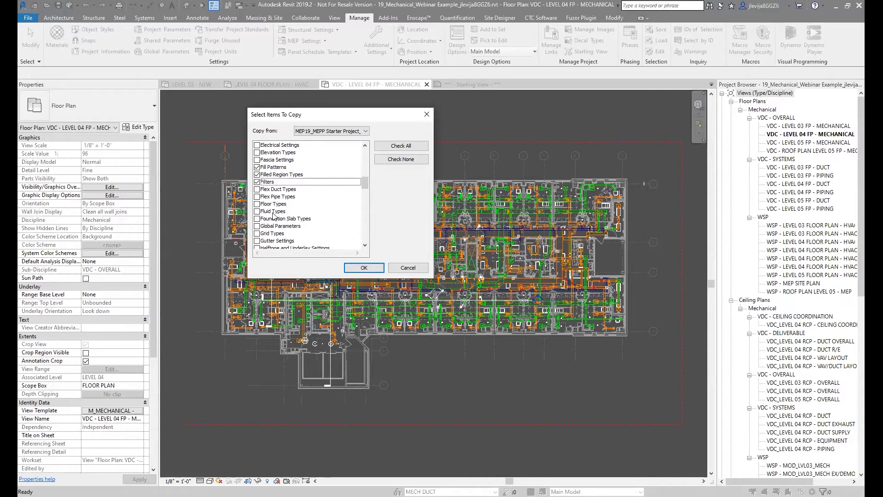
Step: Add Flex Duct Types, Flex Pipe Types and Fluid Types to the items being copied
left_click(257, 189)
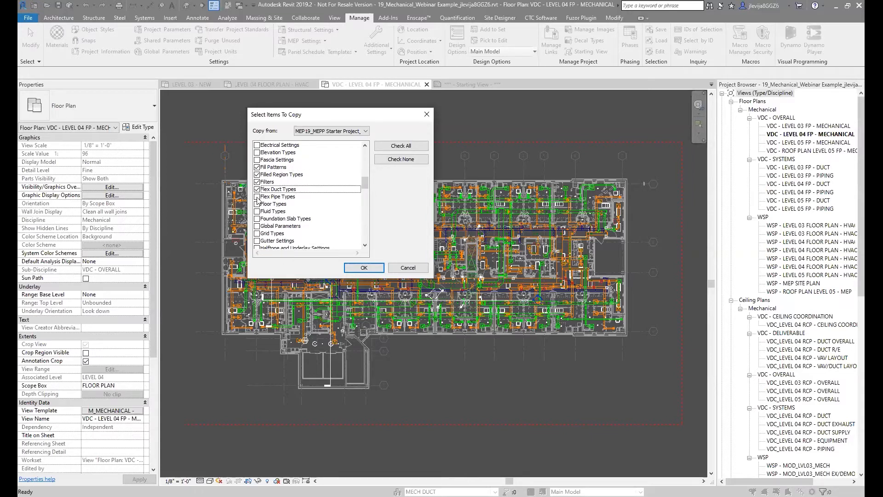
left_click(258, 198)
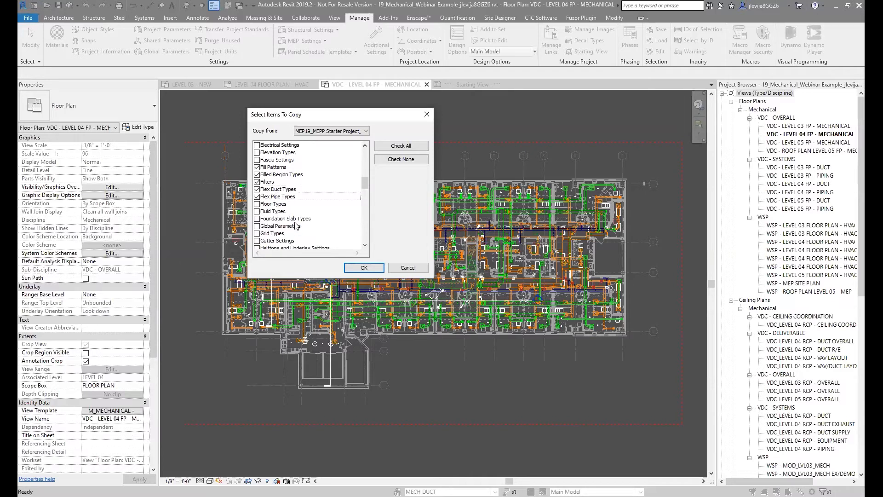
left_click(257, 211)
Step: Include Level Types, Line Patterns, Line Styles and Line Weights in the transfer
scroll(296, 223, "down", 2)
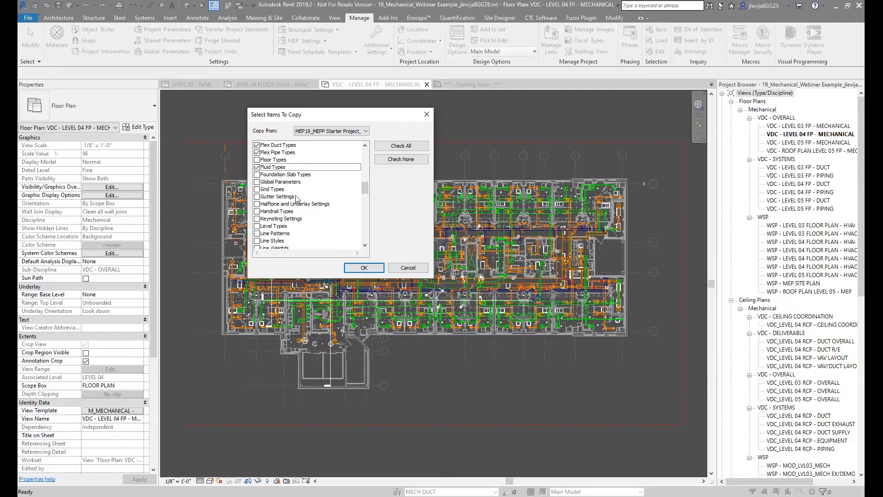
scroll(285, 205, "down", 1)
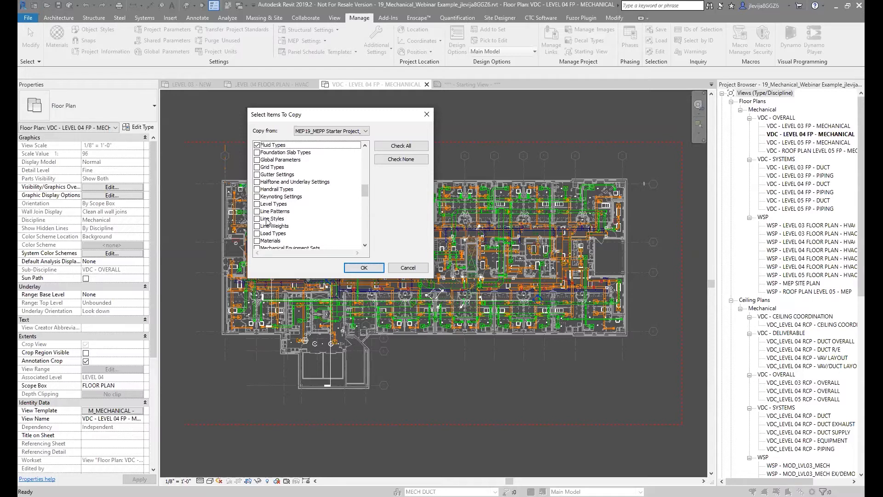
left_click(258, 205)
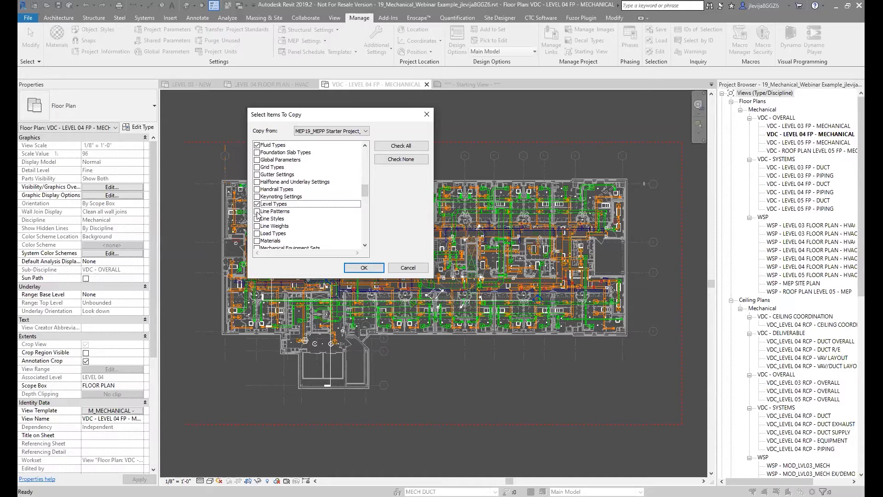
left_click(257, 212)
left_click(257, 219)
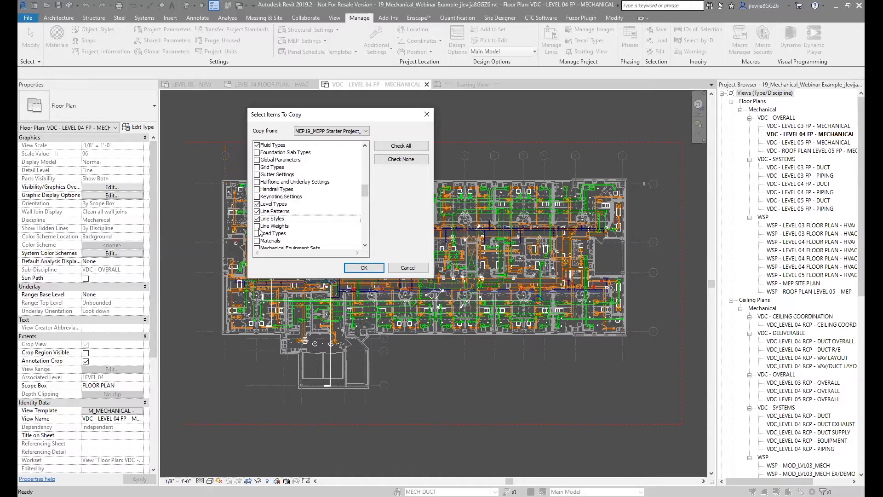
left_click(258, 226)
Step: Include Materials, Mechanical Equipment Sets and Object Styles in the transfer
scroll(262, 237, "down", 2)
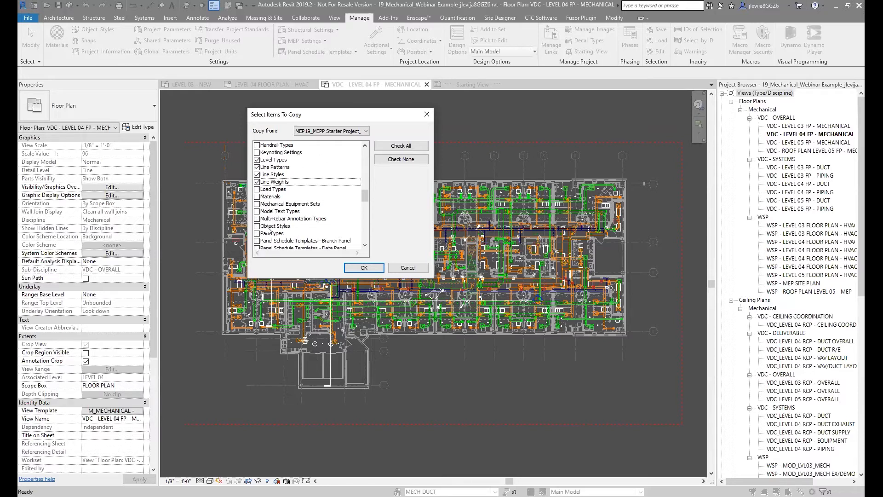
left_click(258, 198)
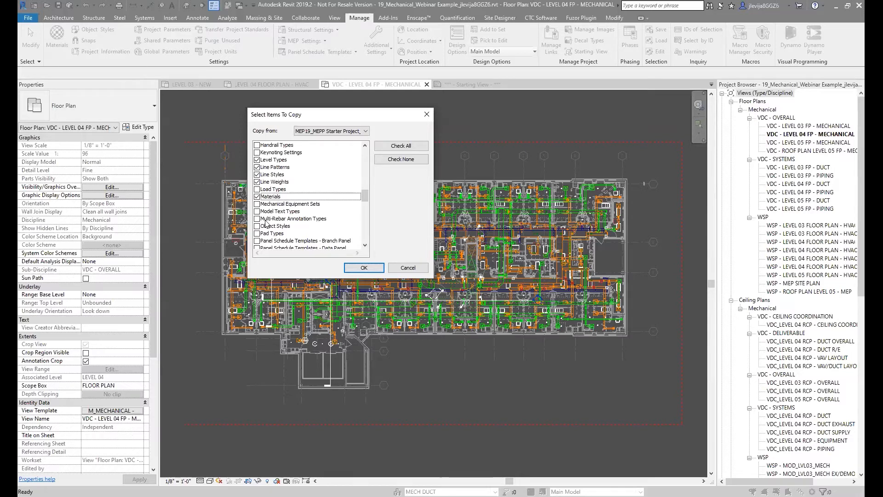
left_click(257, 203)
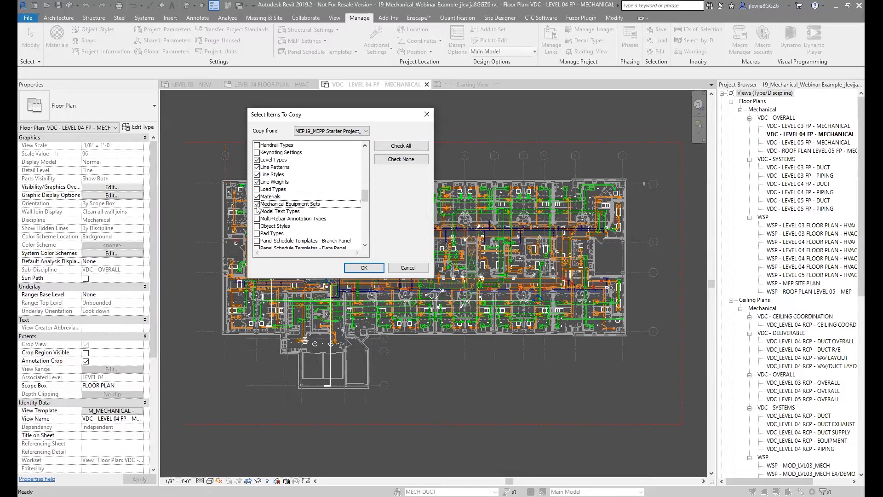
scroll(266, 218, "down", 2)
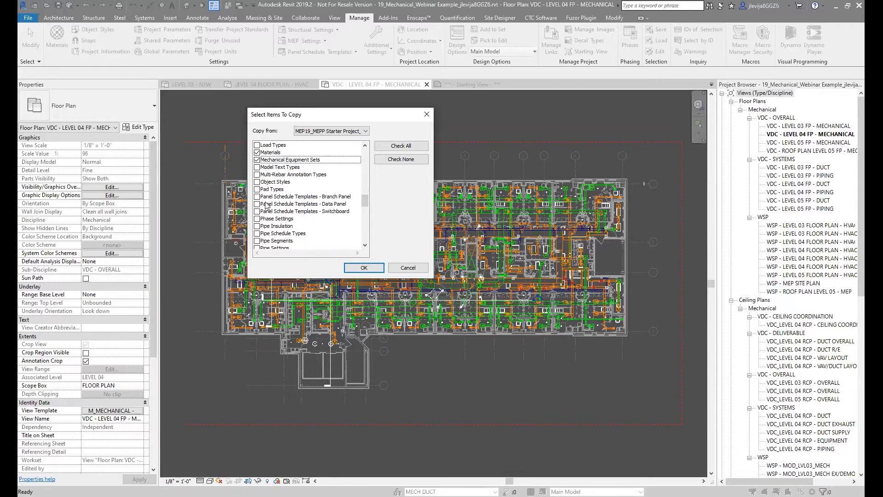
left_click(258, 183)
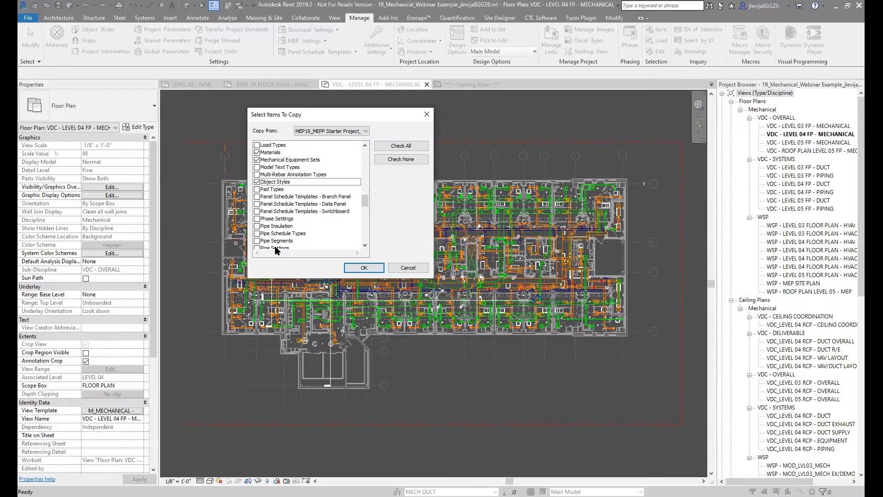
Step: Include Pipe Insulation, Pipe Schedule Types, Pipe Segments, Pipe Settings, Pipe Sizes, Pipe Types and Piping System Types in the transfer
scroll(283, 220, "down", 1)
left_click(257, 205)
left_click(257, 211)
left_click(258, 219)
left_click(257, 226)
left_click(257, 233)
left_click(258, 240)
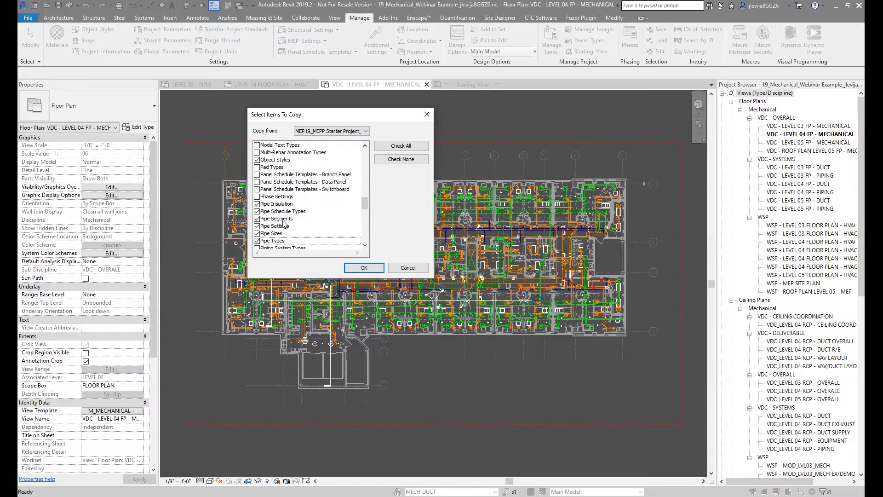
scroll(281, 246, "down", 2)
scroll(285, 224, "down", 1)
left_click(258, 183)
left_click(257, 183)
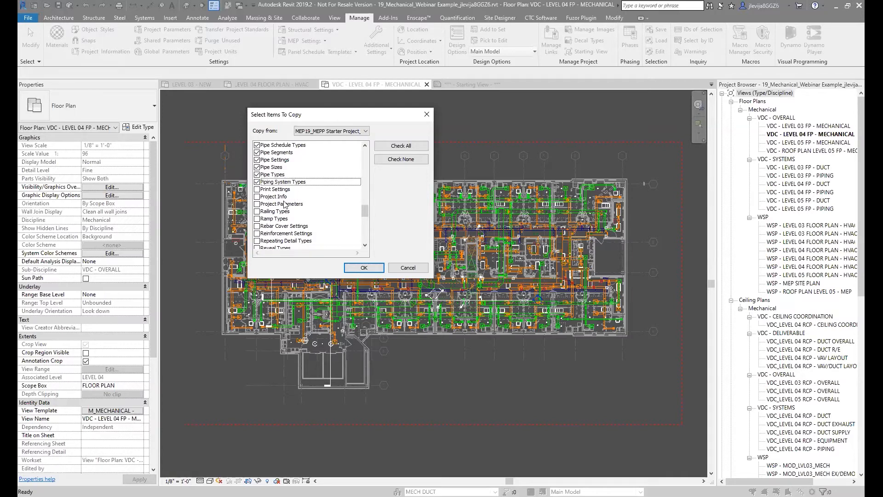
Step: Include Print Settings and Section Types in the items being copied
left_click(257, 189)
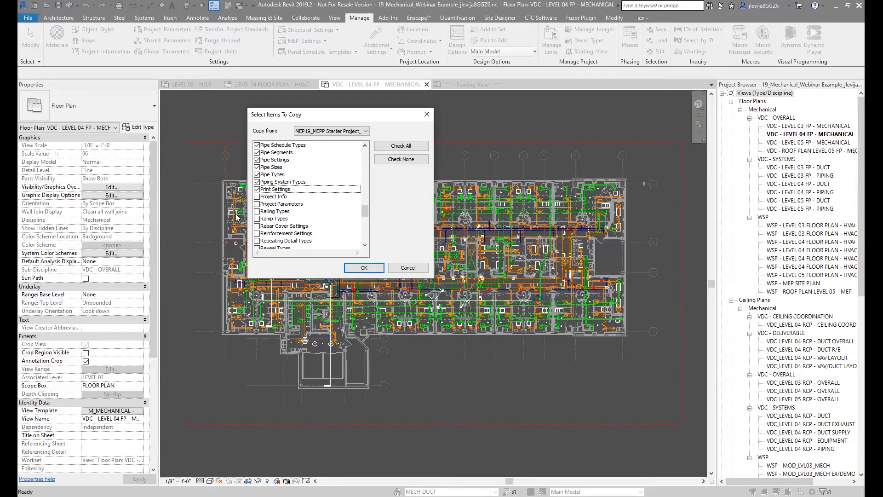
scroll(282, 239, "down", 3)
scroll(283, 238, "down", 1)
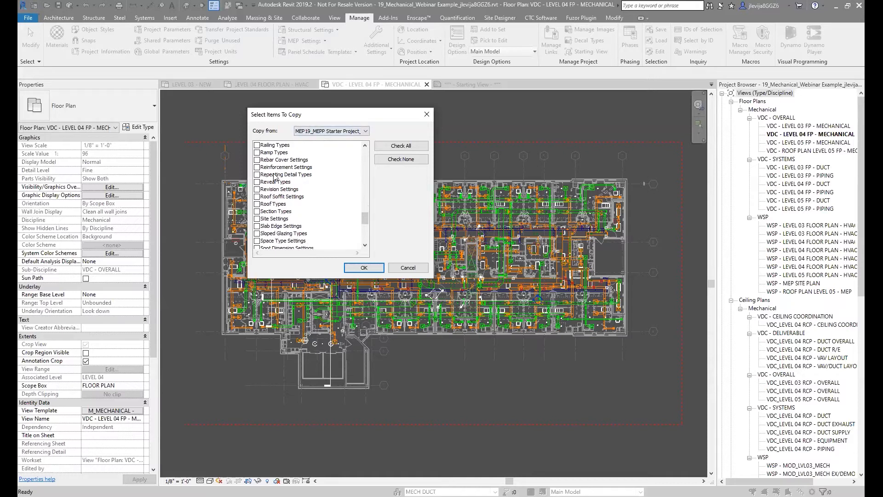
left_click(257, 211)
Step: Add View Reference Types, View Templates and Viewport Types to the transfer
scroll(283, 232, "down", 2)
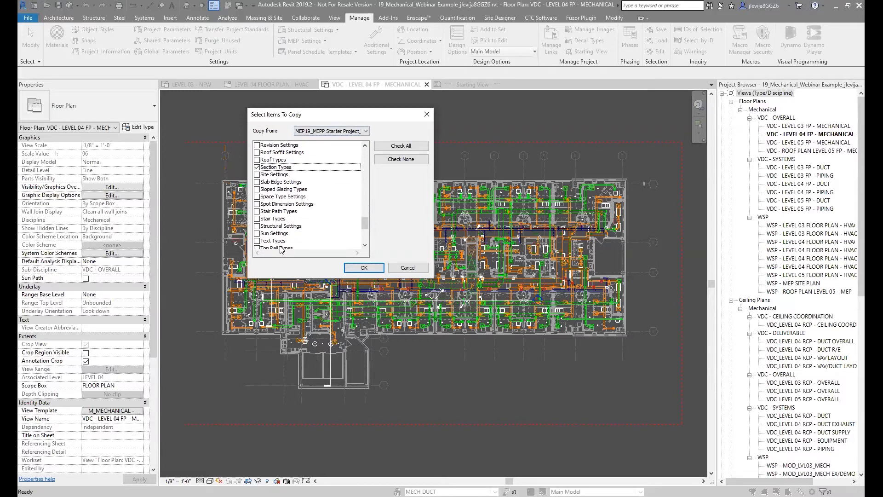
scroll(289, 235, "down", 1)
scroll(290, 232, "down", 1)
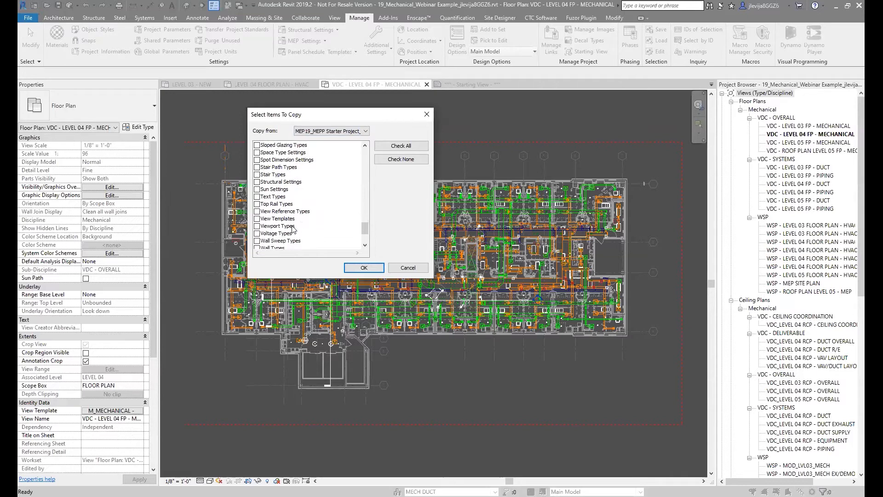
left_click(257, 211)
left_click(257, 219)
left_click(257, 226)
scroll(297, 235, "down", 1)
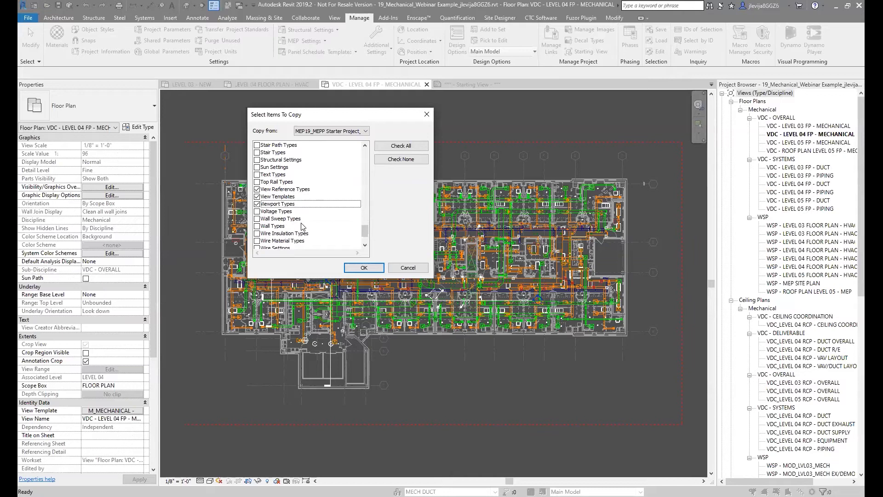
Step: Check over the selected items, run the transfer and overwrite the duplicate types in the mechanical model
scroll(299, 232, "down", 1)
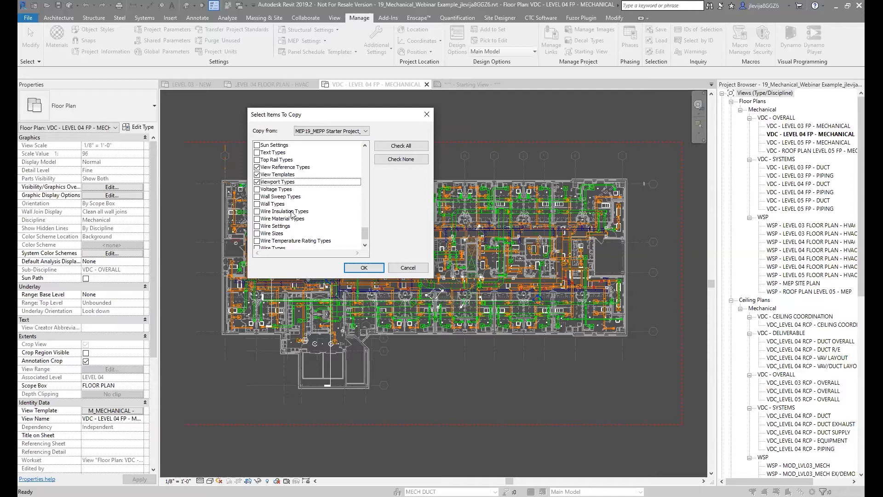
scroll(293, 226, "down", 1)
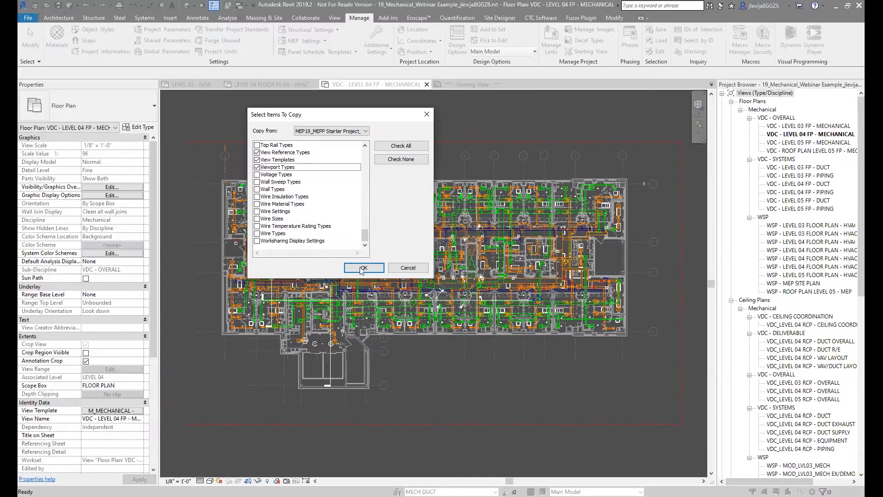
scroll(332, 244, "up", 3)
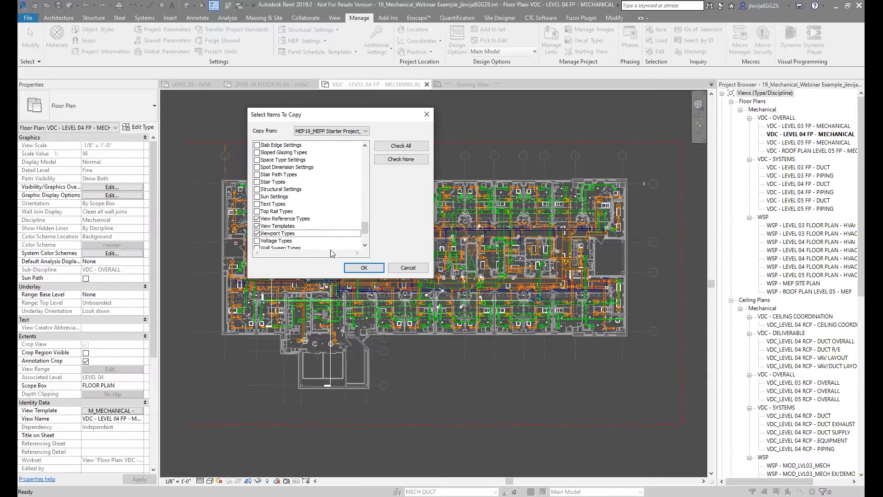
scroll(300, 223, "up", 2)
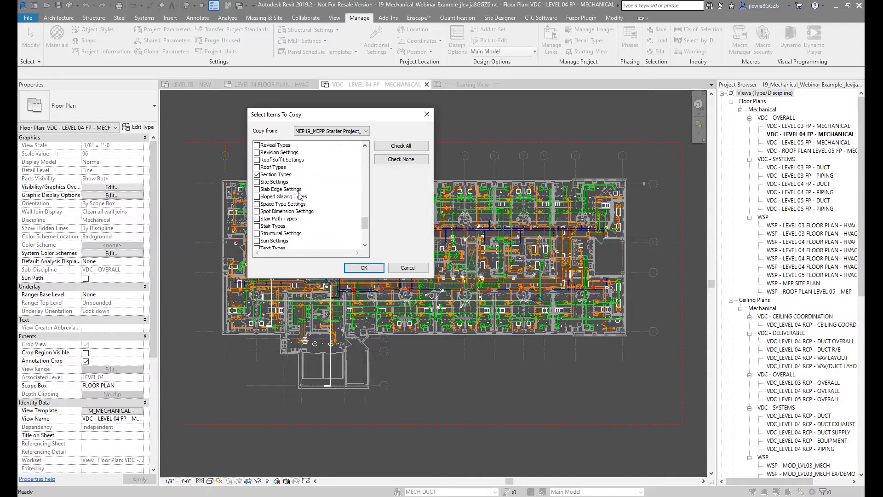
scroll(300, 196, "up", 1)
scroll(306, 215, "up", 3)
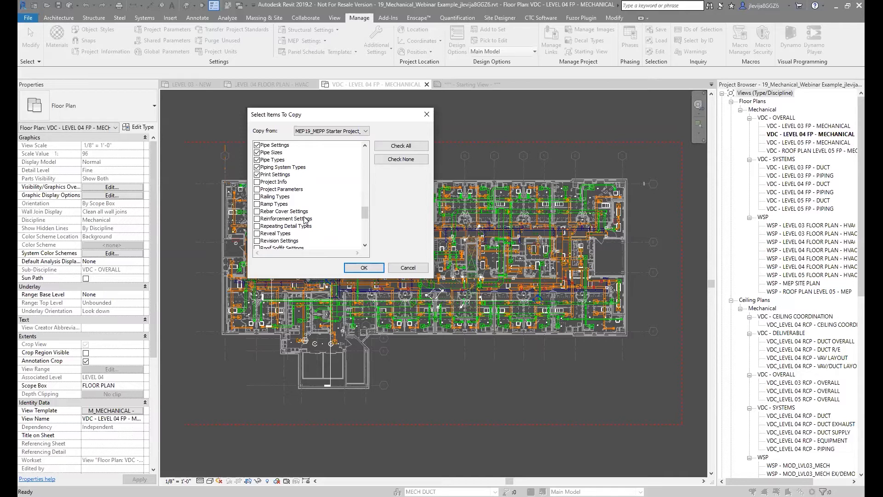
left_click(364, 269)
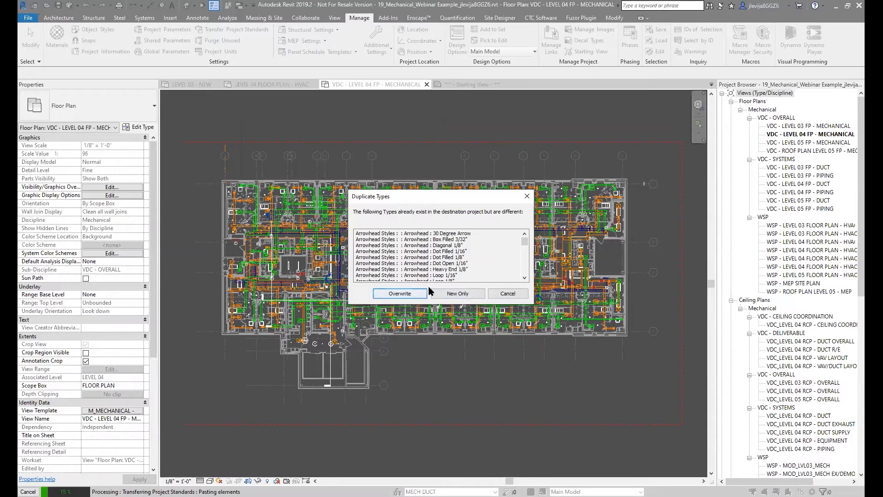
left_click_drag(525, 246, 523, 274)
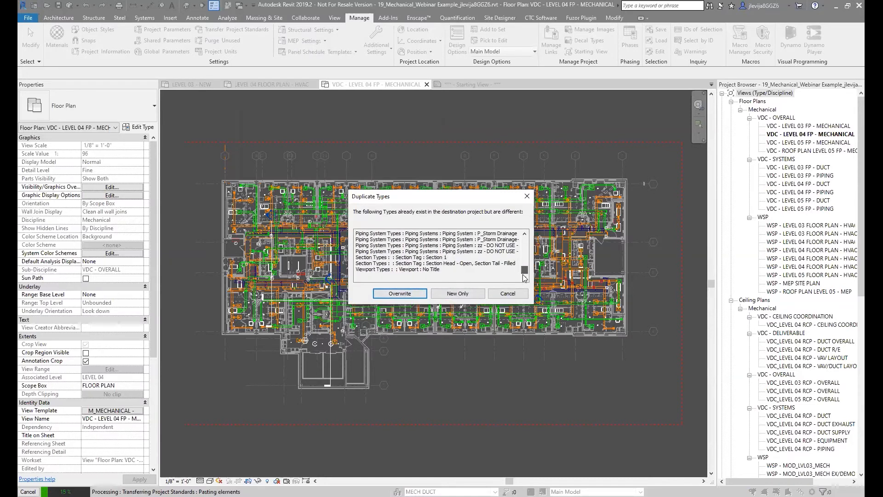
left_click(414, 293)
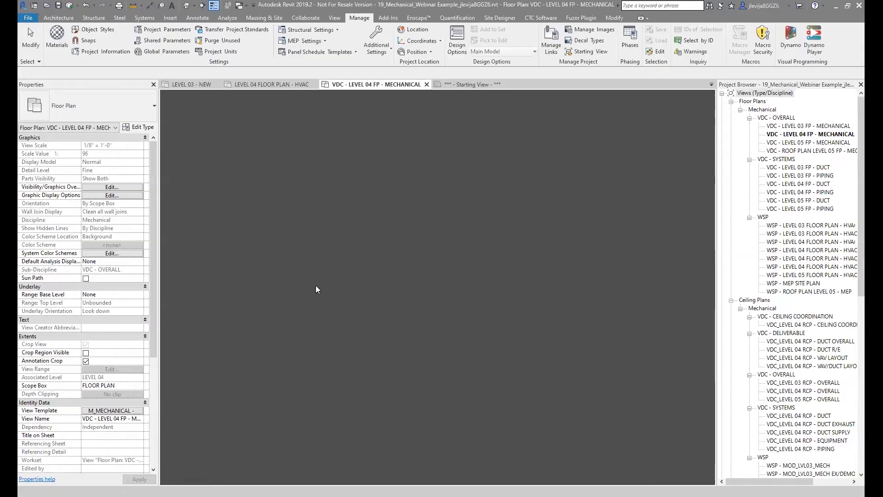
Step: Switch to the presentation showing the Recap slide
key("alt+Tab")
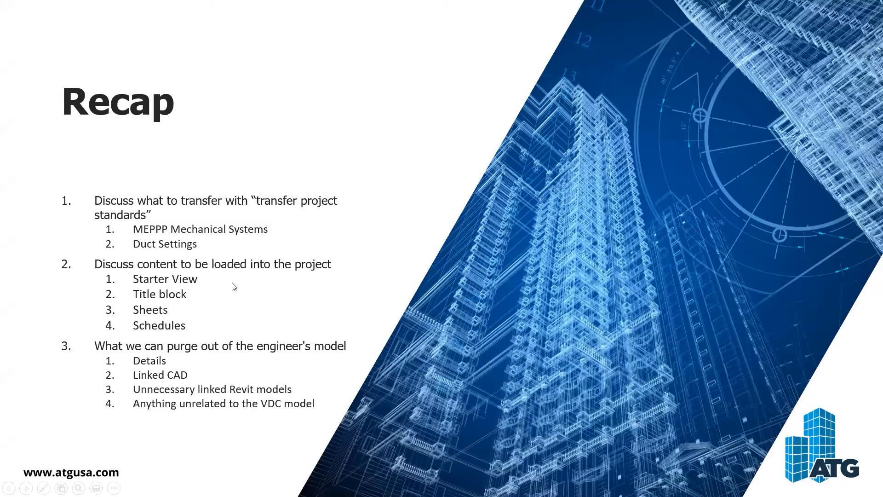
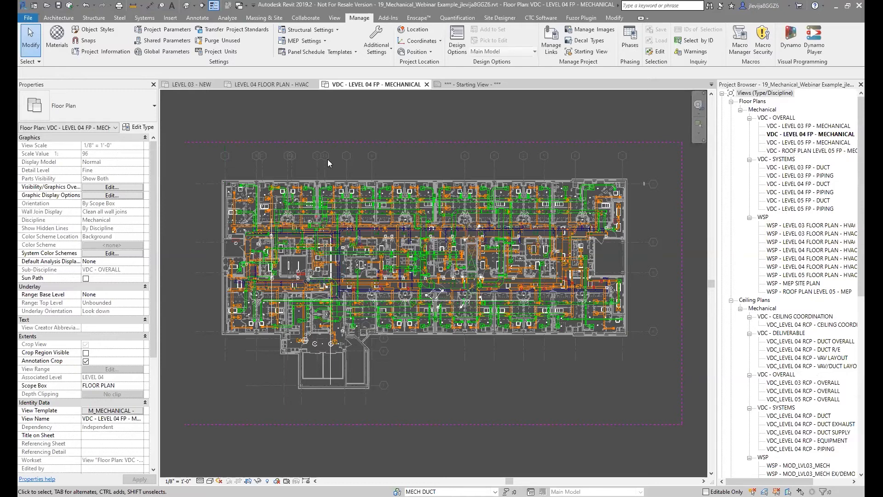
Step: Examine the full list of view templates in the mechanical model, closing it without changes
left_click(334, 19)
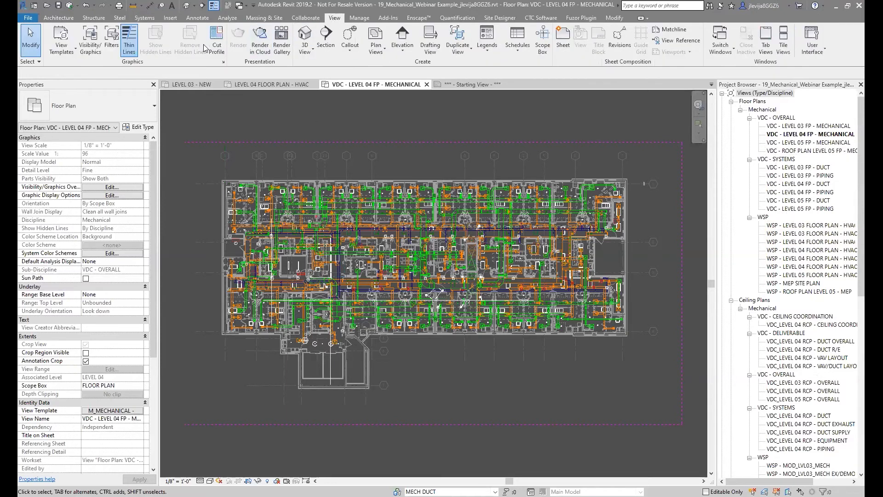
left_click(61, 46)
left_click(60, 106)
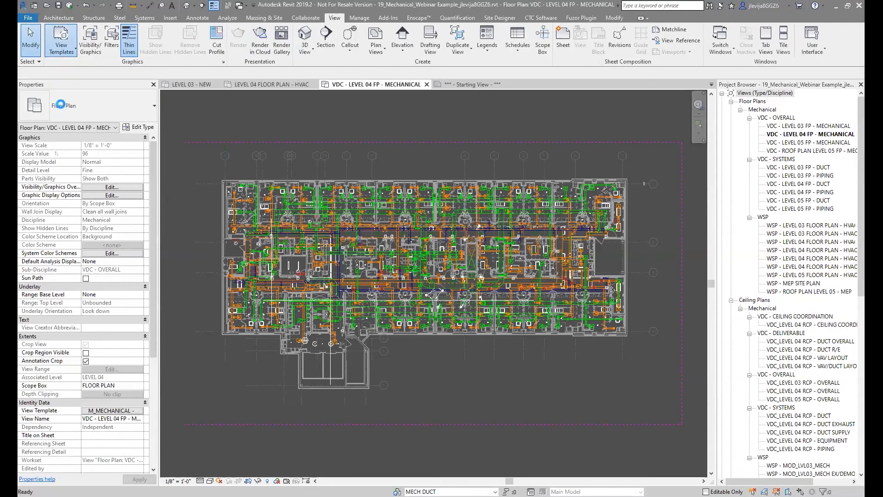
left_click(502, 290)
scroll(150, 192, "down", 2)
left_click_drag(182, 130, 187, 204)
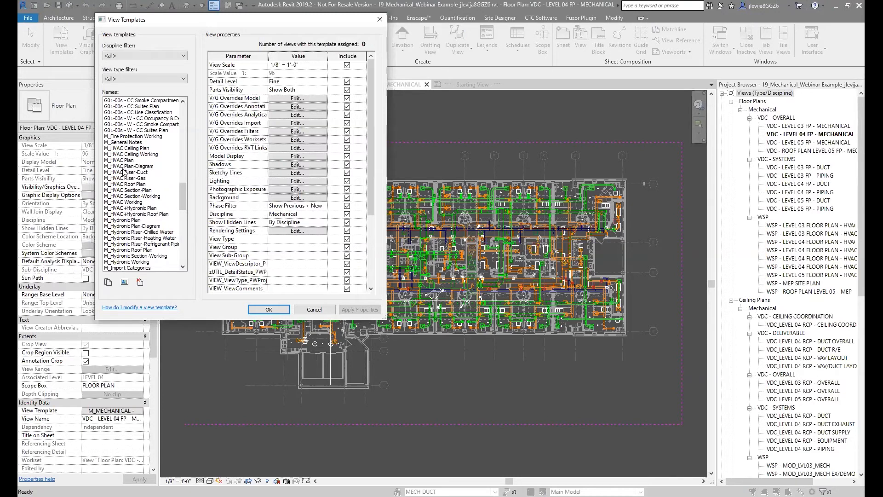
left_click_drag(184, 201, 184, 254)
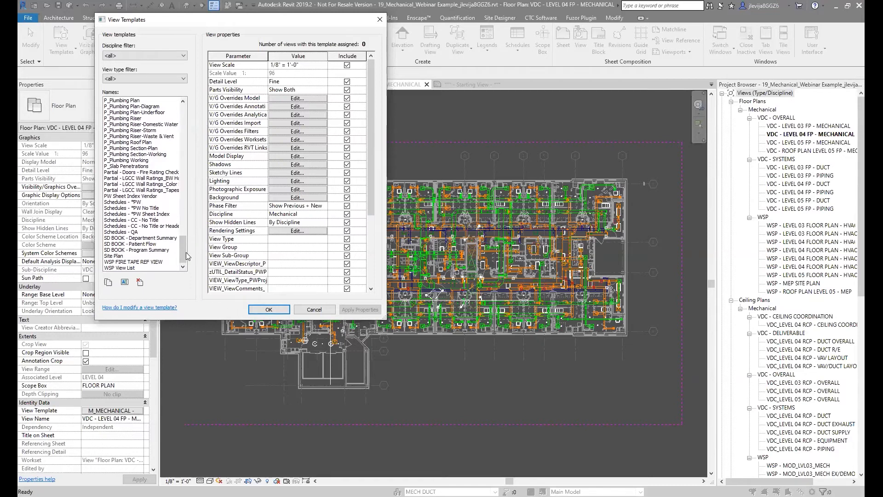
left_click_drag(184, 253, 216, 131)
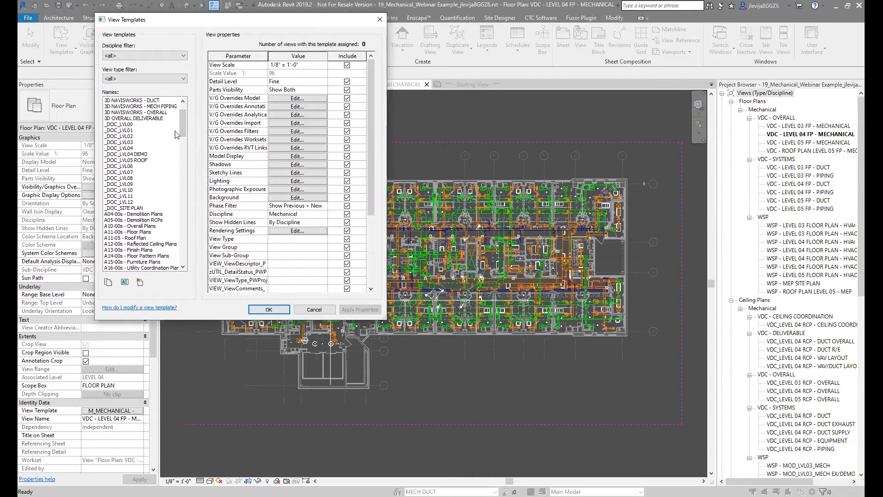
left_click_drag(182, 131, 185, 123)
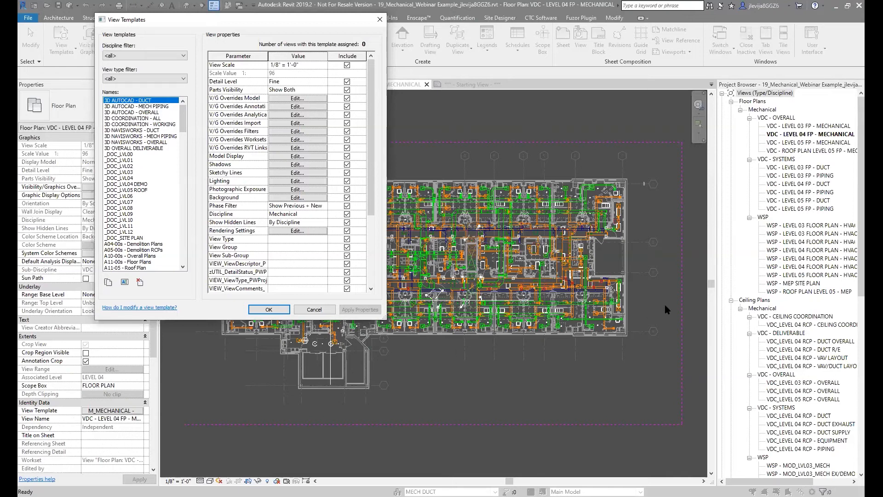
left_click(312, 311)
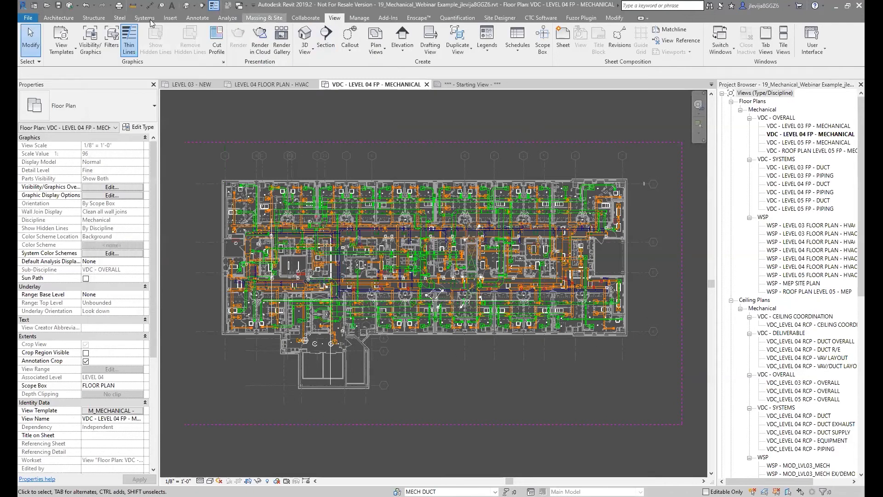
Step: Examine the view filters in an enlarged Filters dialog, closing it without changes
left_click(111, 48)
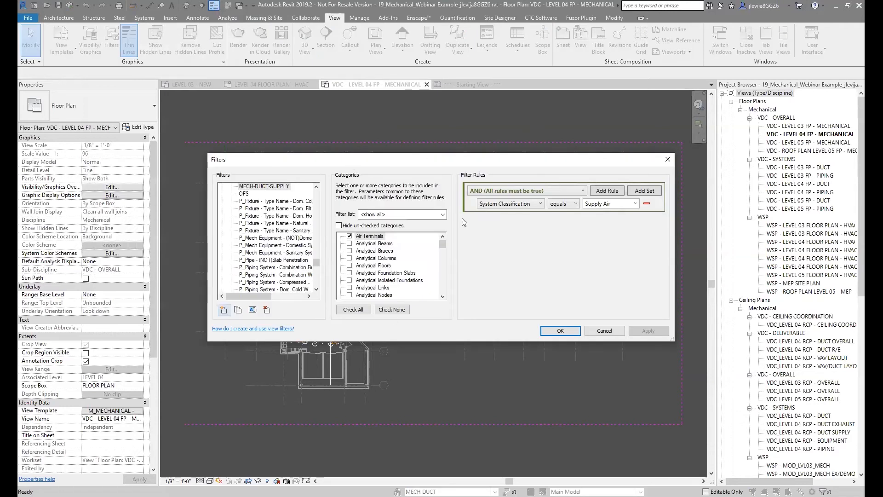
left_click_drag(352, 164, 327, 51)
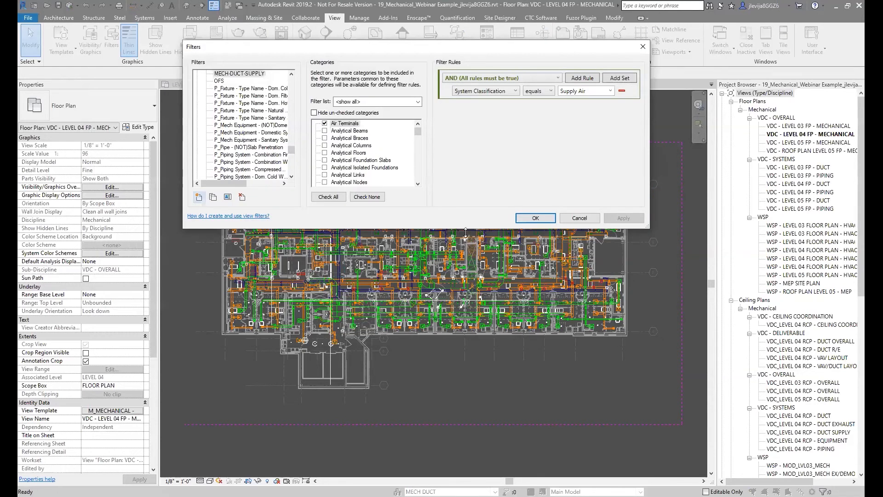
left_click_drag(466, 232, 455, 459)
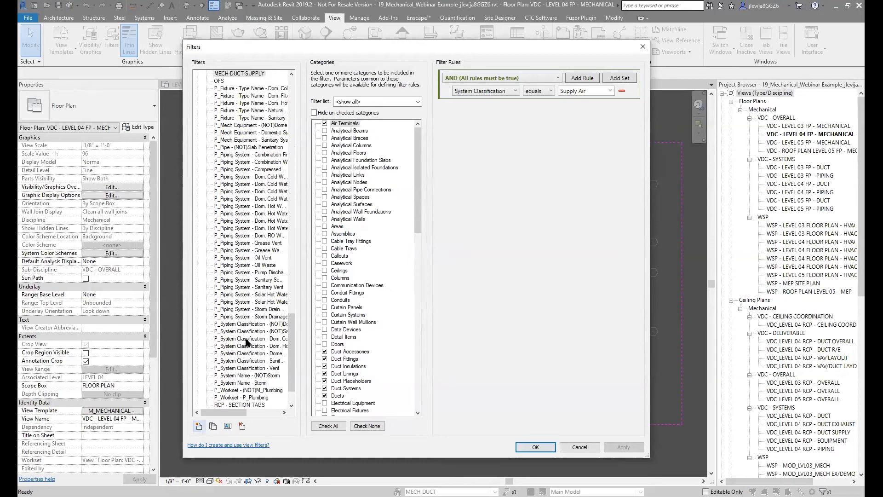
scroll(246, 342, "up", 8)
scroll(246, 320, "up", 9)
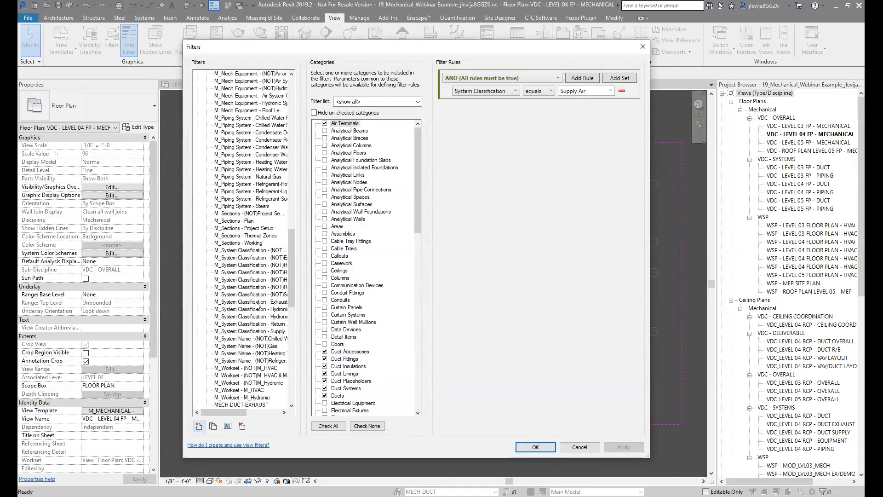
scroll(258, 305, "up", 1)
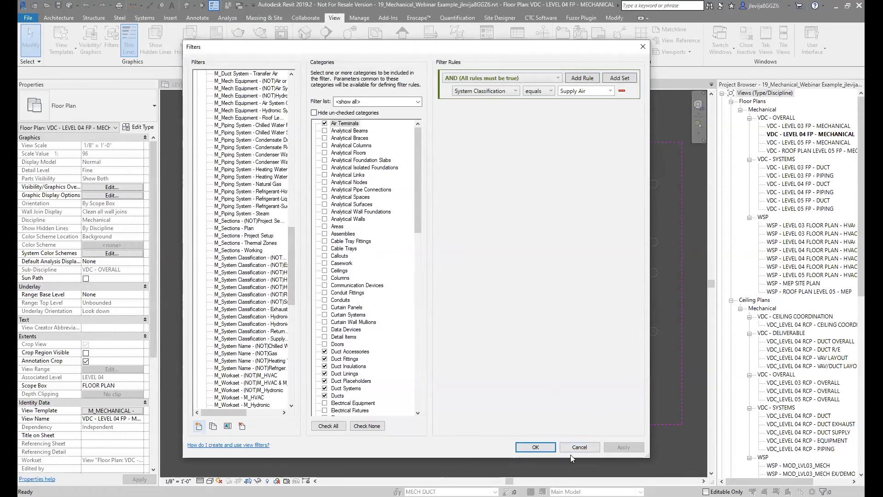
left_click(580, 445)
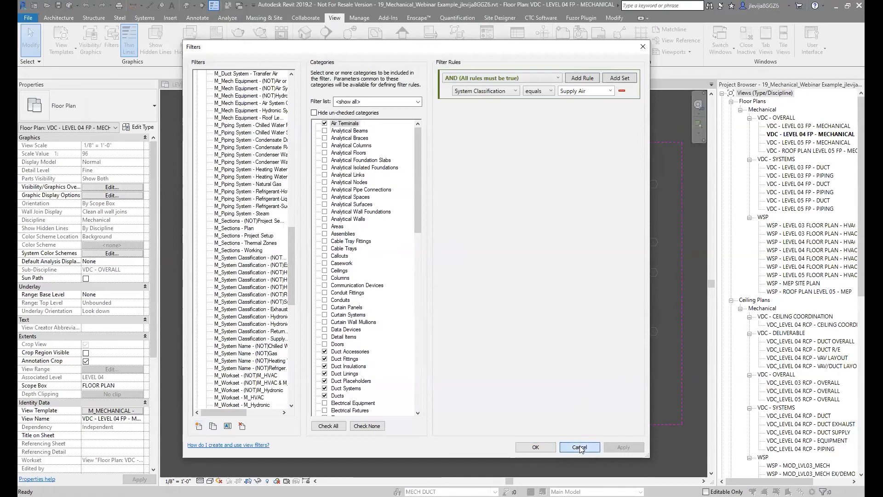
Step: Expand sheets ME-100 and ME-101 in the project's sheet list to examine the views placed on them
scroll(788, 334, "down", 4)
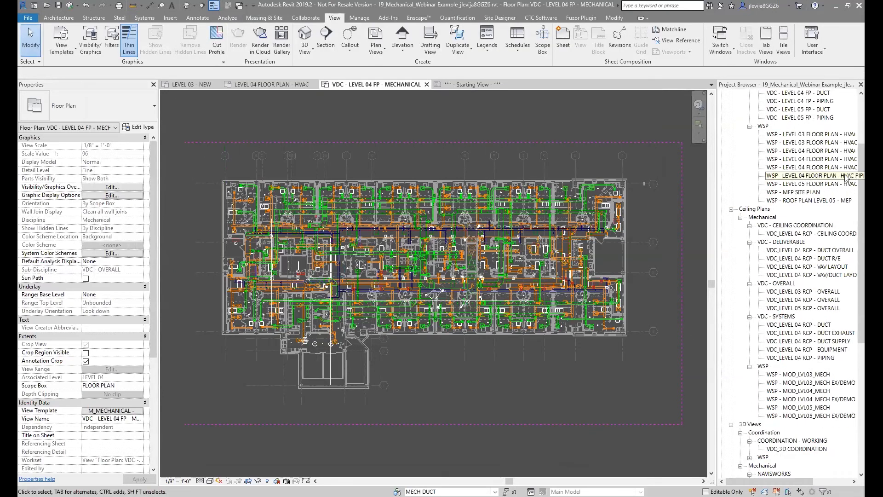
left_click_drag(863, 165, 863, 290)
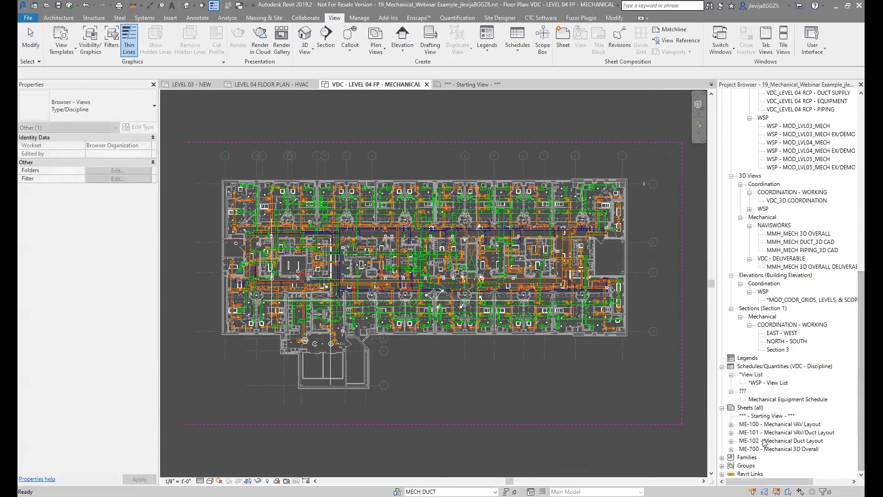
left_click(731, 425)
left_click(731, 441)
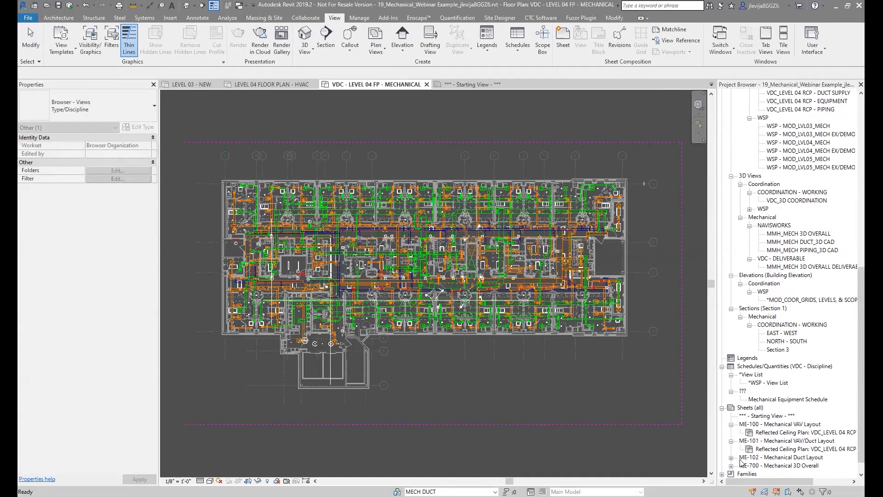
left_click(763, 441)
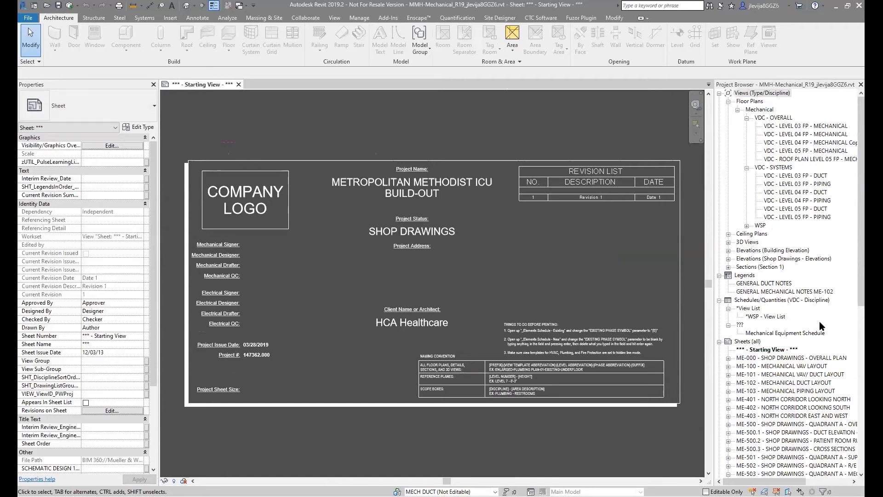
Step: Look through the sheet list of the MMH-Mechanical_R19 model and open sheet ME-530.1, the south corridor duct elevation
scroll(822, 326, "down", 8)
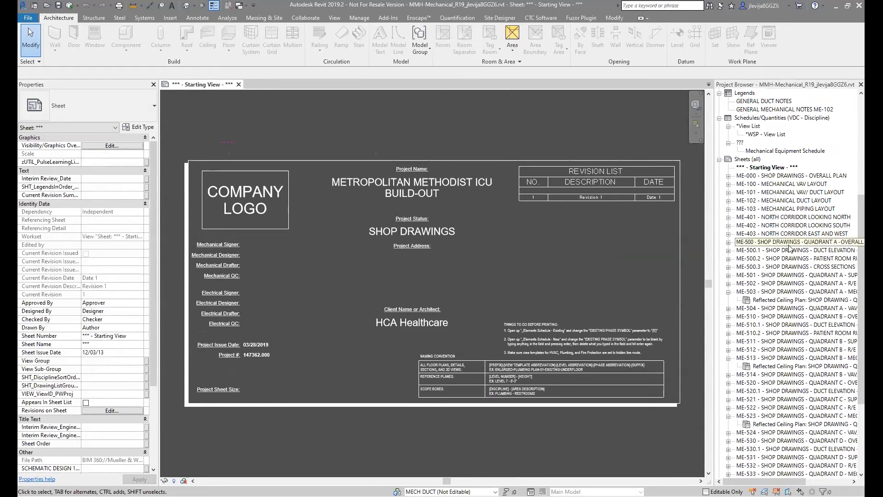
scroll(778, 313, "down", 5)
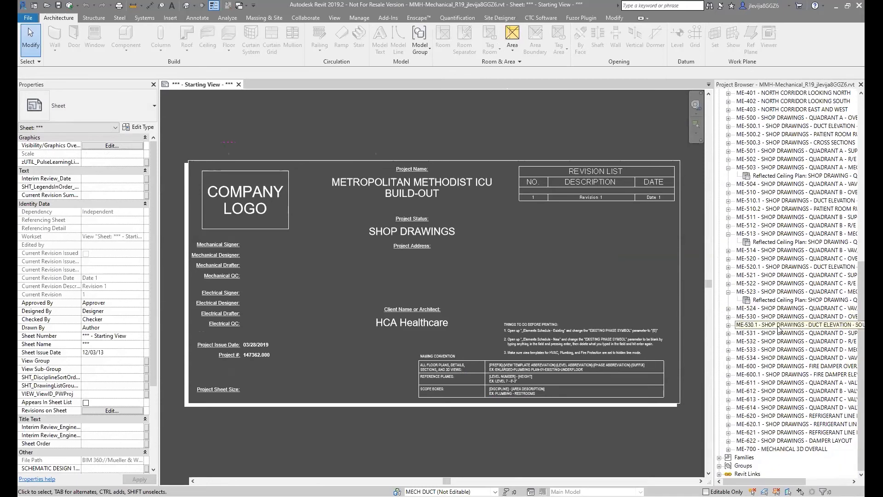
double_click(778, 328)
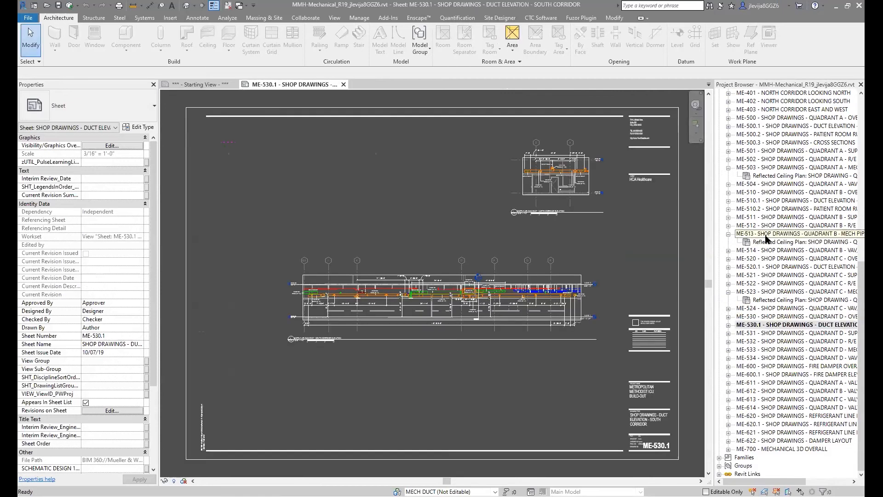
Step: Open sheet ME-501, the Quadrant A supply duct shop drawing, and examine its general duct system notes
scroll(767, 239, "up", 3)
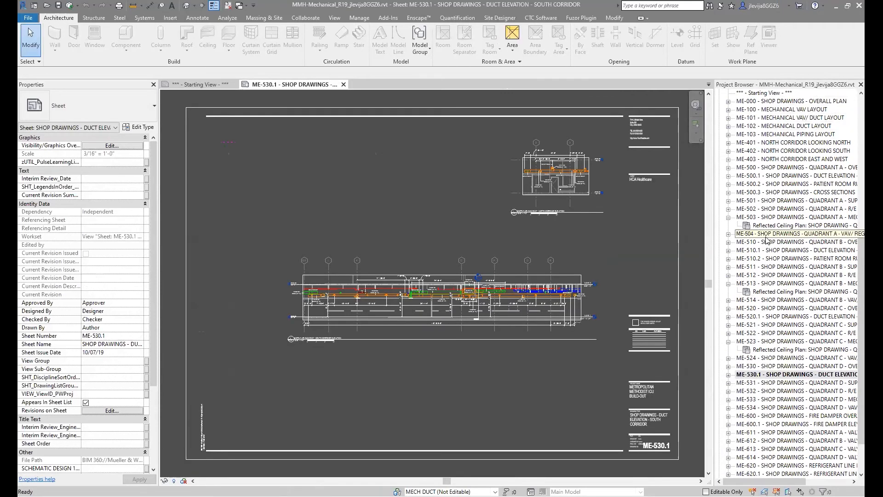
double_click(773, 202)
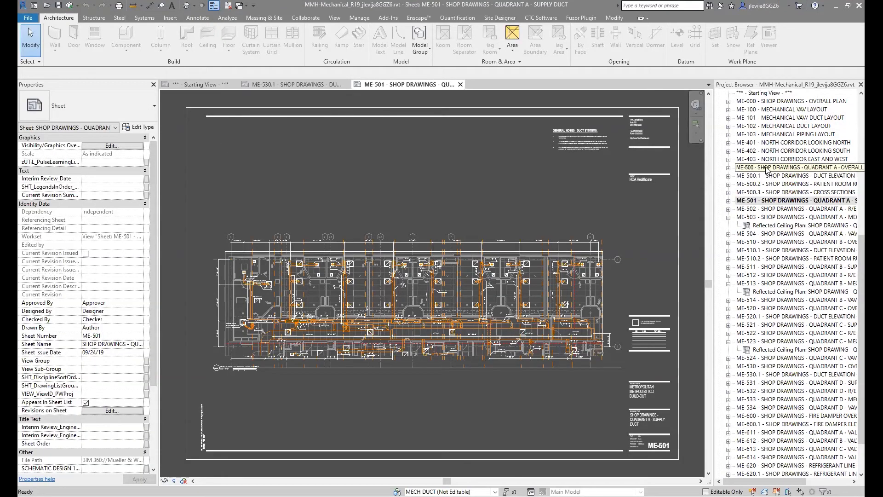
scroll(580, 136, "up", 5)
scroll(578, 188, "down", 2)
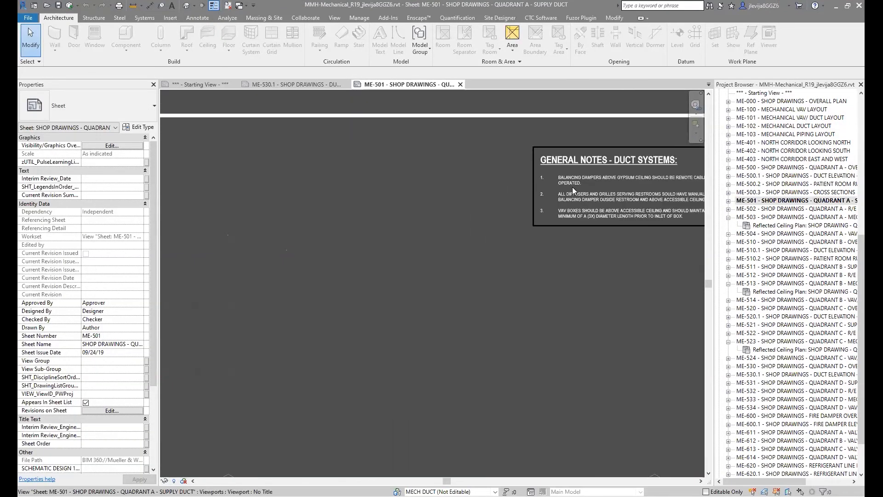
left_click(565, 278)
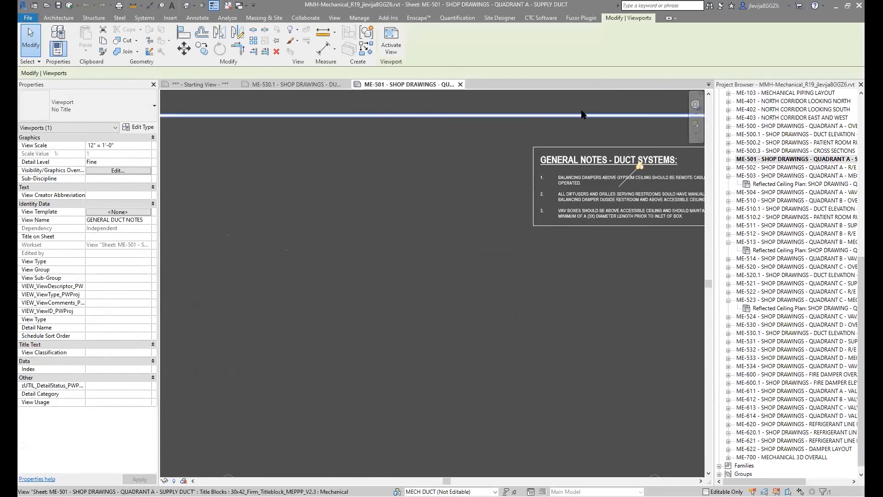
left_click(566, 239)
Step: Activate the supply duct ceiling plan on sheet ME-501 and select a 24x24 supply diffuser beside the 10-inch branch duct
scroll(552, 240, "down", 4)
scroll(471, 322, "up", 6)
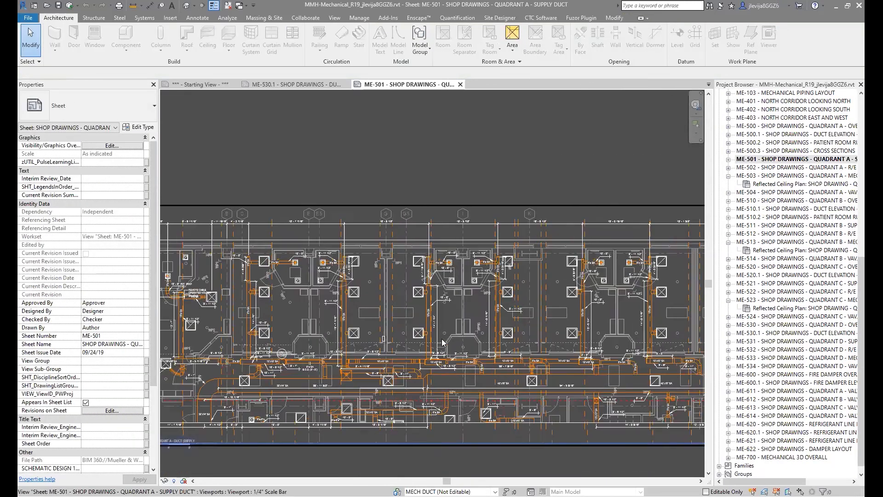
double_click(377, 311)
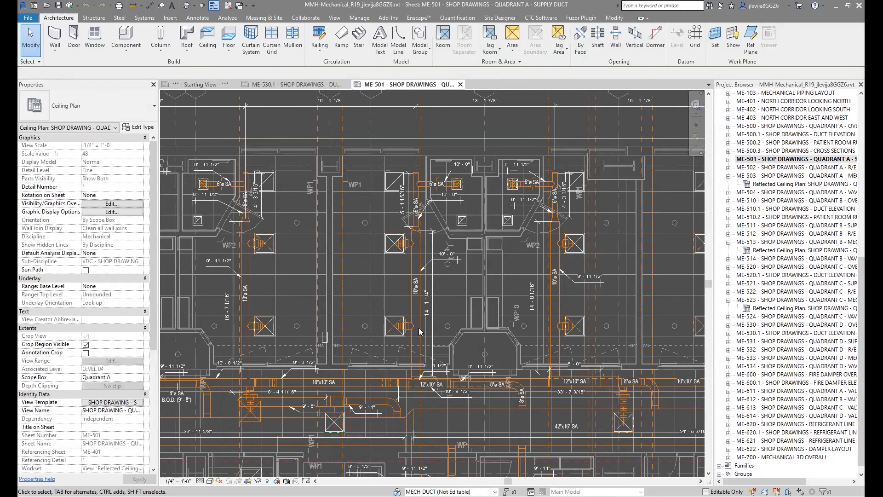
left_click(395, 333)
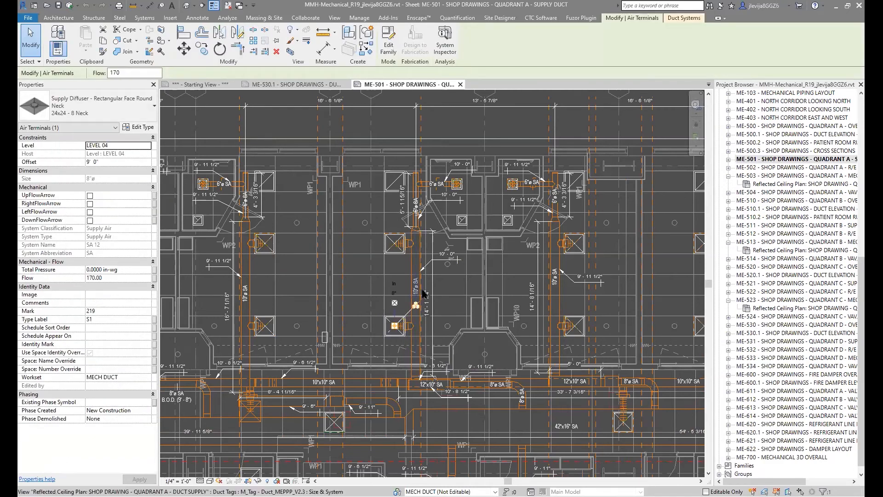
Step: Open sheet ME-504, the Quadrant A VAV/register layout, and activate its ceiling plan to examine the diffuser and VAV tags
double_click(773, 195)
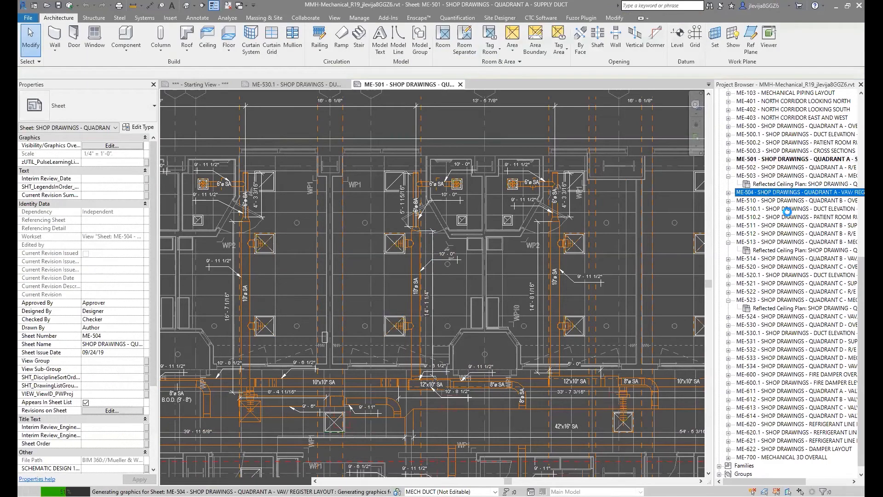
left_click(365, 306)
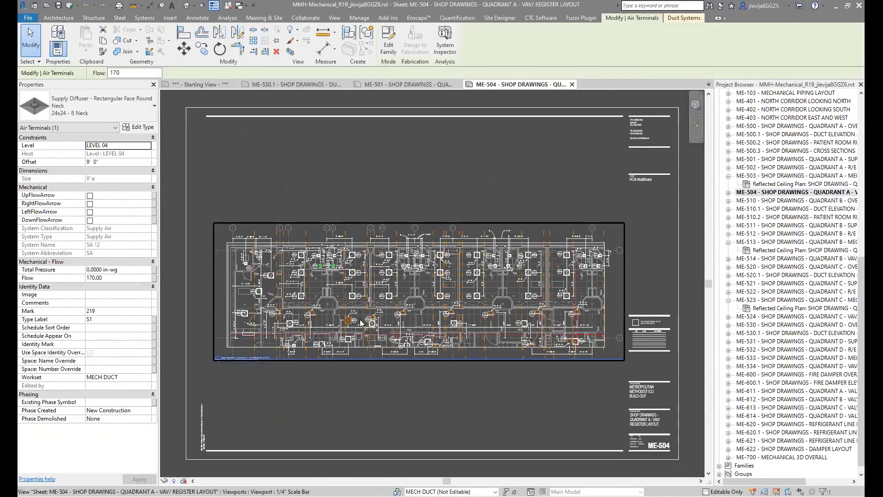
scroll(365, 307, "up", 3)
double_click(313, 283)
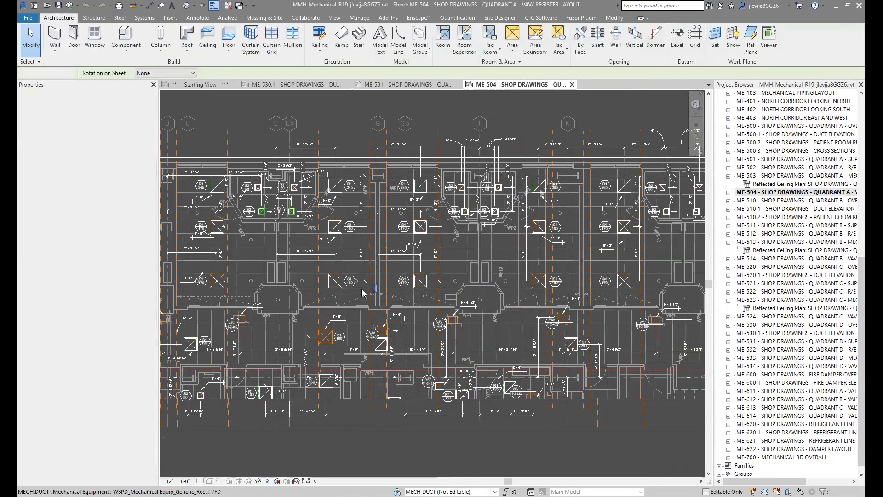
scroll(311, 281, "up", 4)
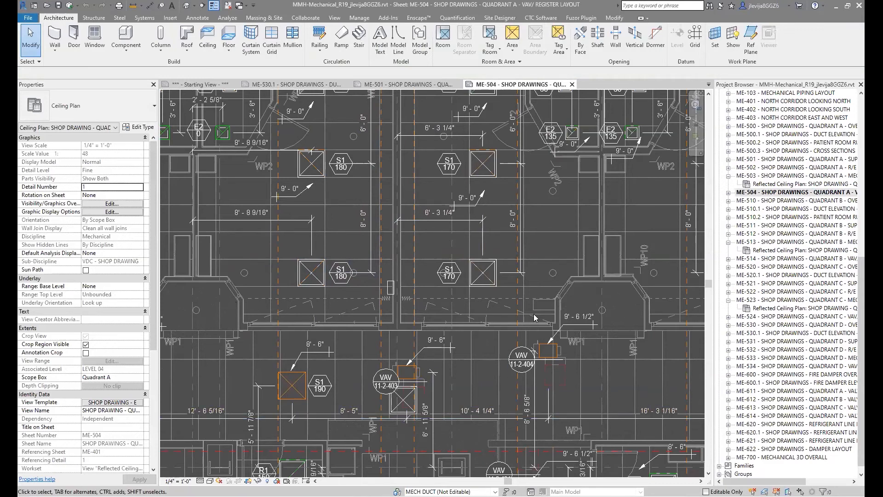
scroll(533, 313, "down", 6)
Step: Expand the Ceiling Plans in the project's view list and widen the Project Browser so the full view names fit
scroll(764, 221, "up", 10)
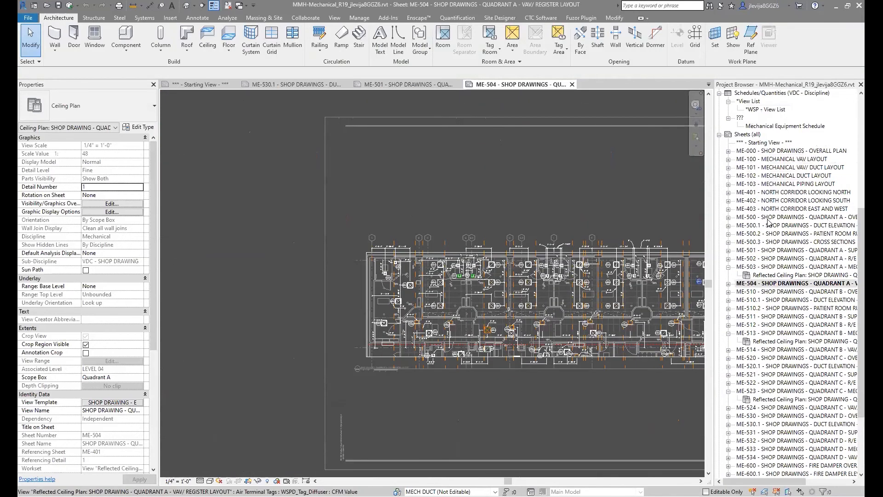
scroll(774, 218, "up", 2)
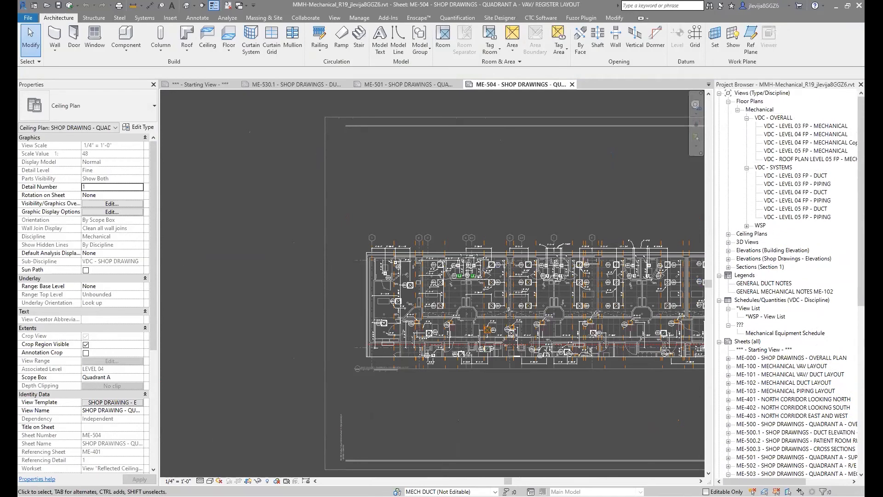
middle_click(230, 226)
middle_click(230, 226)
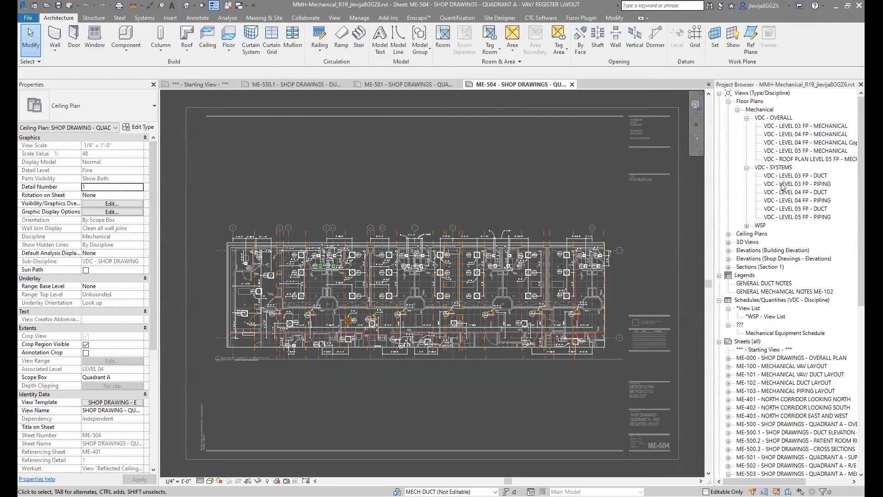
left_click(729, 233)
scroll(746, 280, "down", 2)
scroll(746, 277, "down", 2)
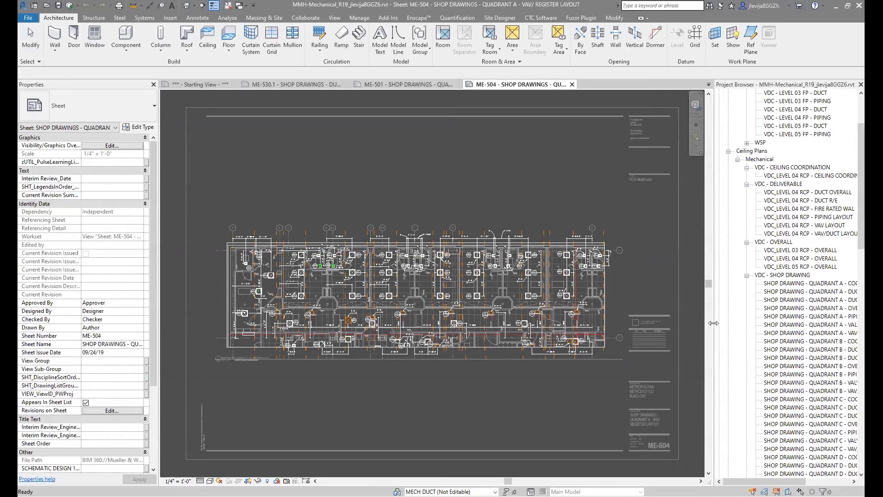
left_click_drag(713, 325, 578, 325)
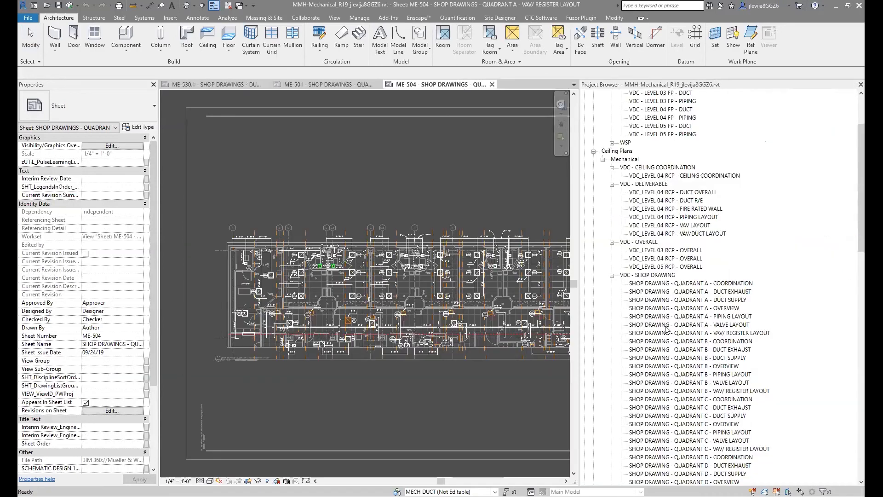
Step: Examine how the floor plans and ceiling plans are grouped by VDC sub-discipline, from overall views to shop drawings and systems
scroll(689, 301, "down", 2)
scroll(685, 306, "down", 2)
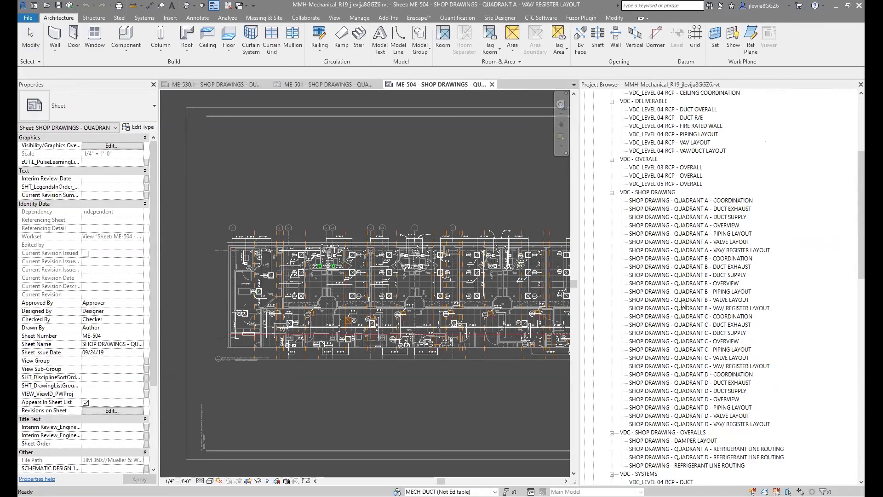
scroll(685, 306, "down", 3)
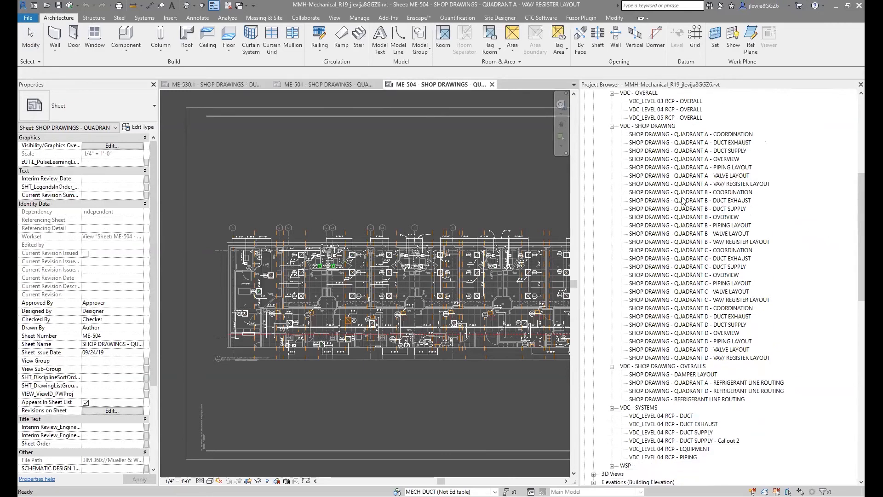
scroll(688, 201, "up", 6)
scroll(617, 156, "up", 3)
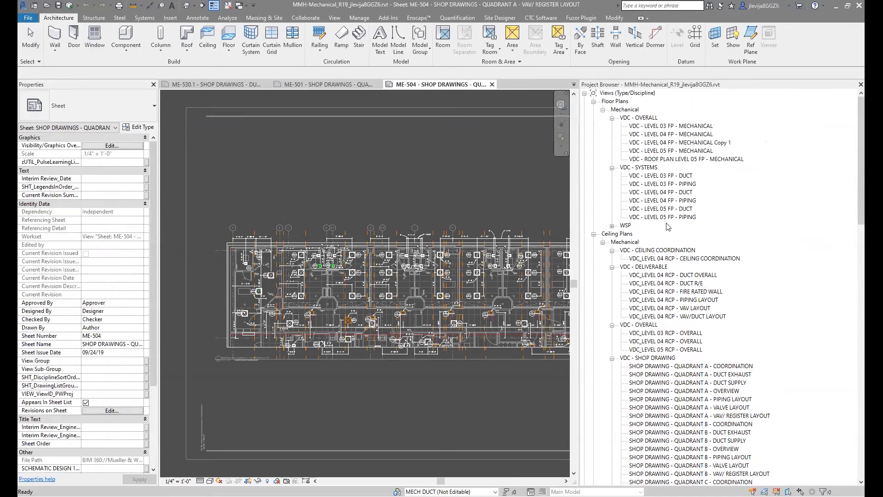
scroll(698, 270, "down", 7)
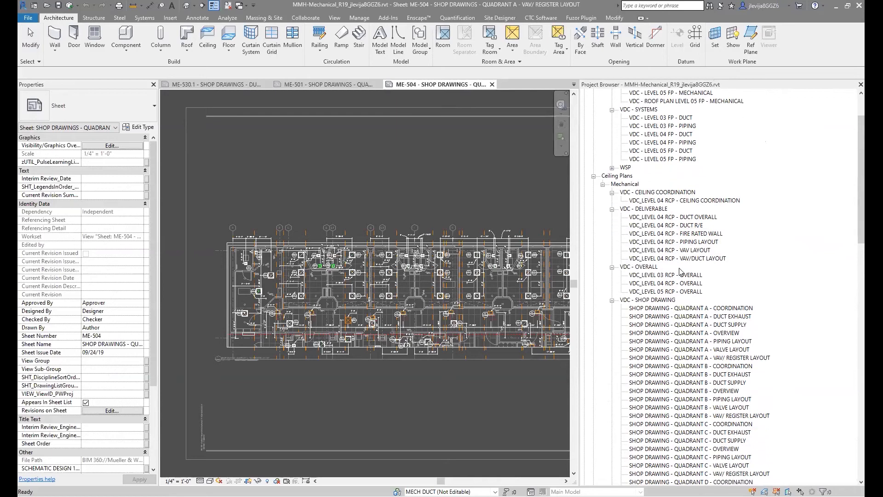
scroll(698, 271, "down", 9)
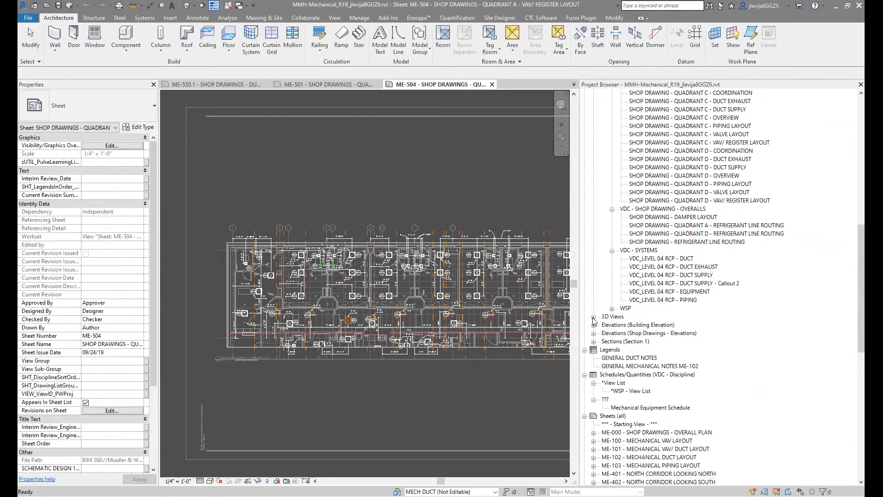
Step: Expand the 3D Views and their Mechanical group to examine the coordination, Navisworks and deliverable views
left_click(593, 317)
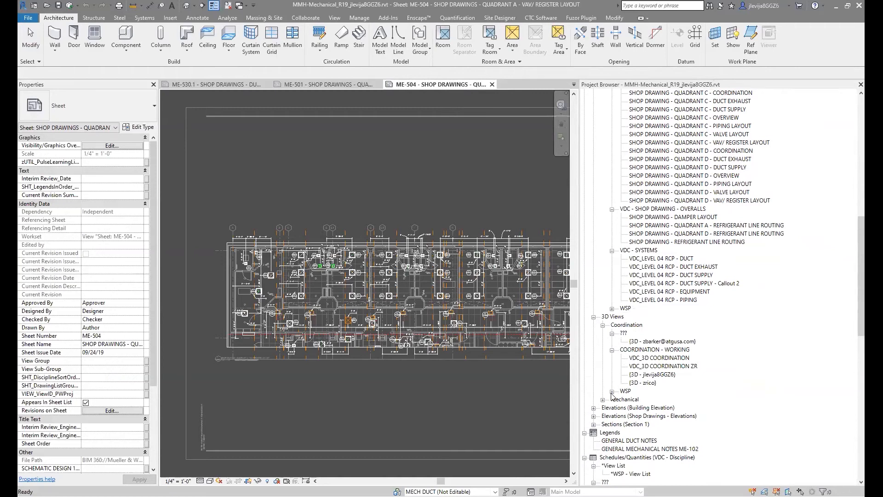
scroll(644, 368, "down", 2)
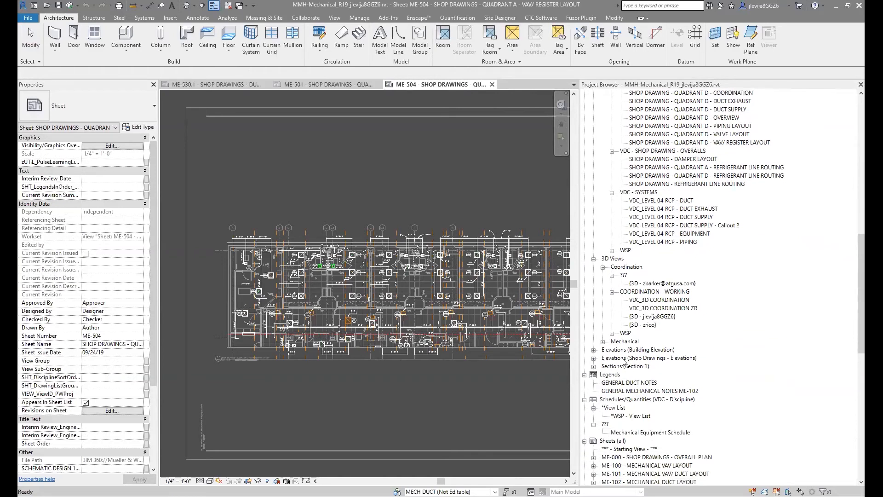
left_click(612, 334)
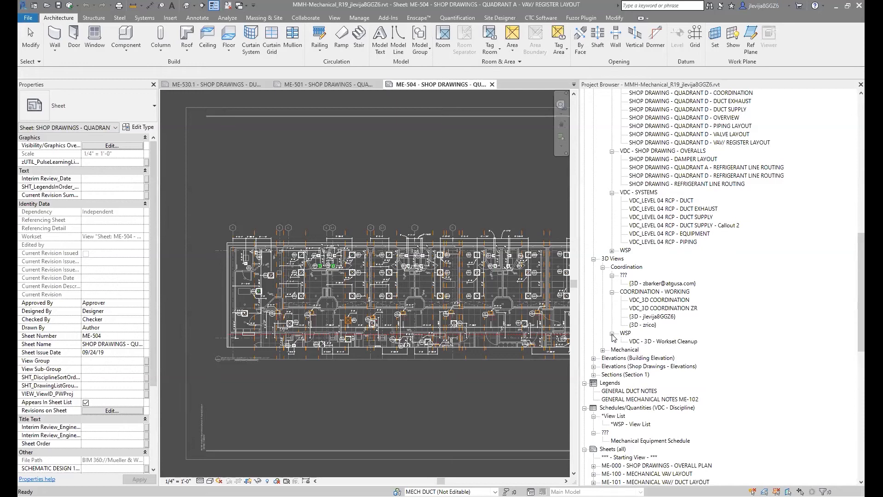
left_click(612, 333)
left_click(602, 341)
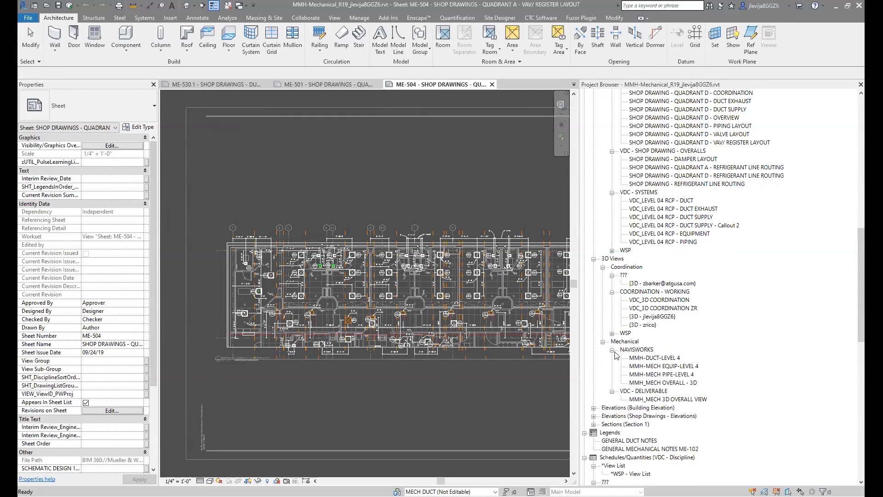
scroll(643, 349, "down", 2)
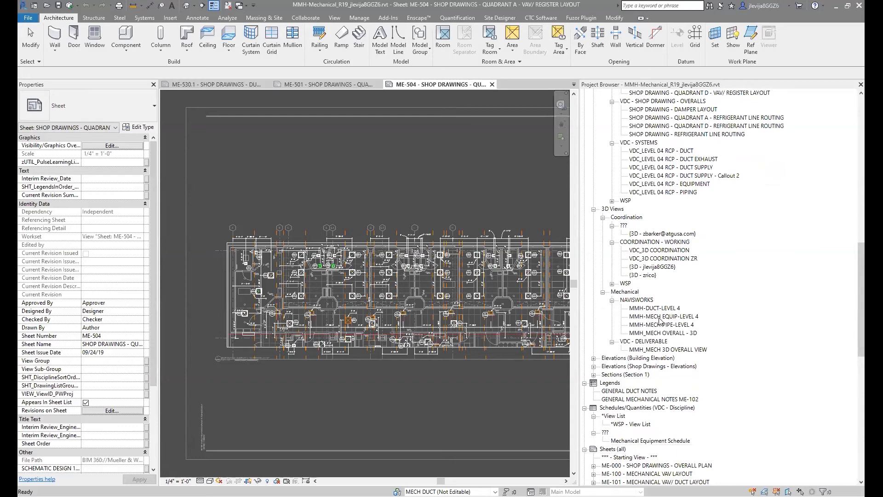
Step: Open the Navisworks 3D views MMH-MECH EQUIP-LEVEL 4 and MMH-MECH PIPE-LEVEL 4, examining the piping up close
double_click(661, 318)
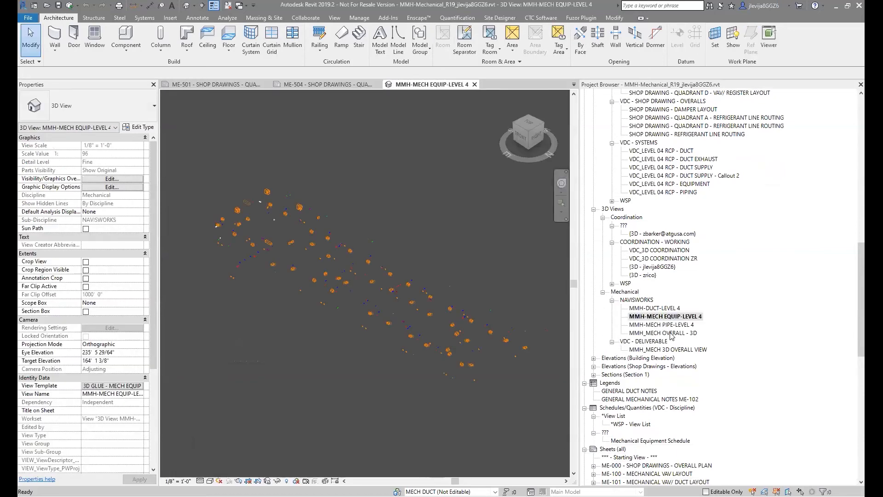
double_click(665, 325)
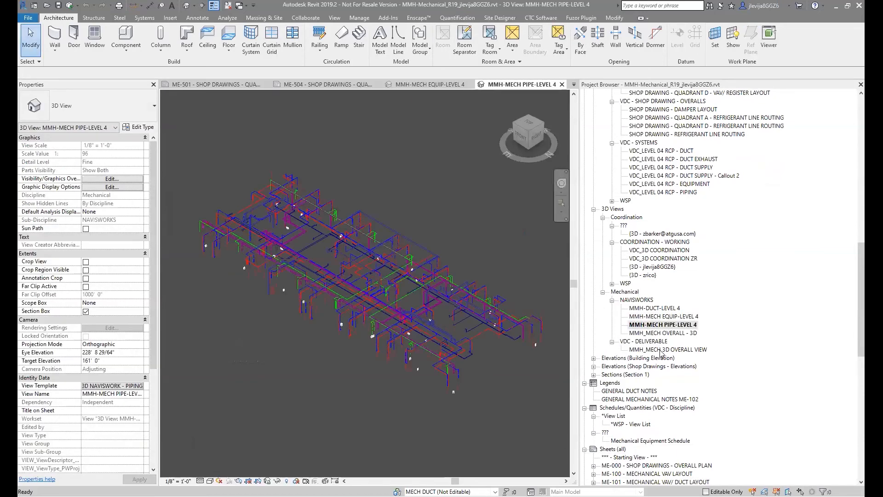
scroll(405, 317, "up", 4)
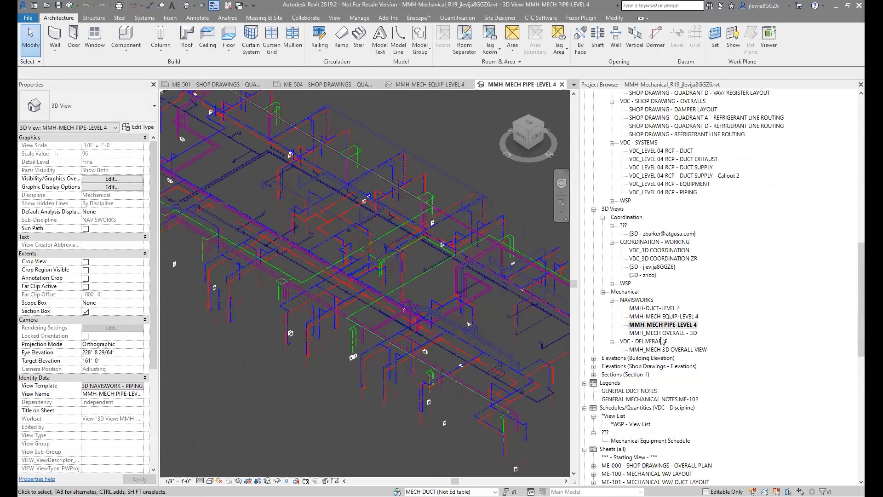
scroll(432, 318, "down", 5)
mouse_move(431, 319)
middle_mouse_down("shift")
mouse_move(435, 282)
mouse_move(442, 317)
middle_mouse_up("shift")
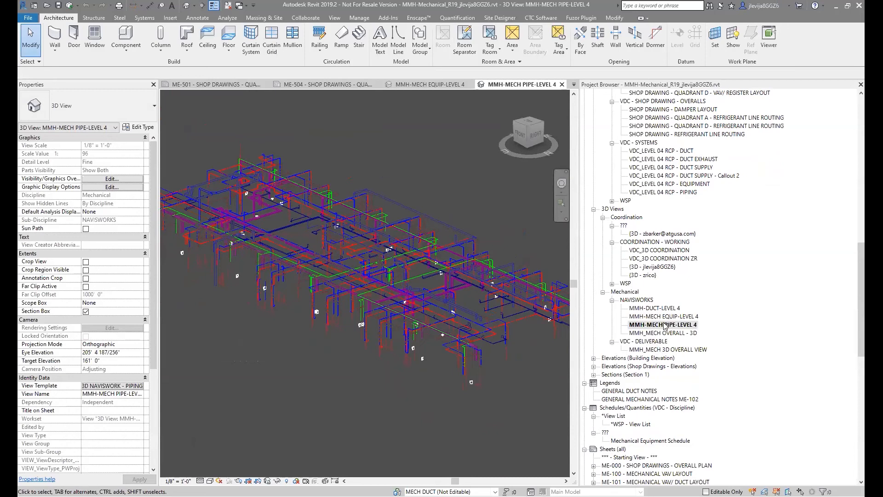
Step: Open the MMH-DUCT-LEVEL 4 3D view and examine the supply and exhaust ductwork from several angles
double_click(665, 309)
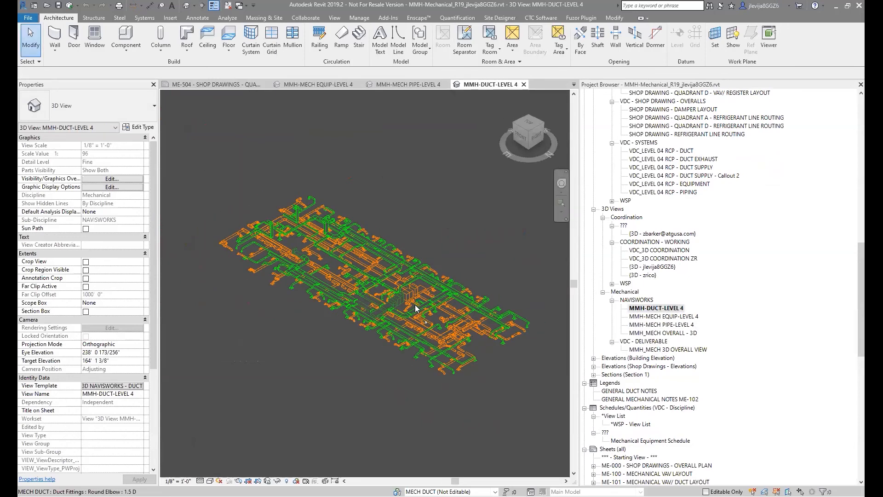
scroll(413, 314, "up", 5)
scroll(414, 308, "up", 4)
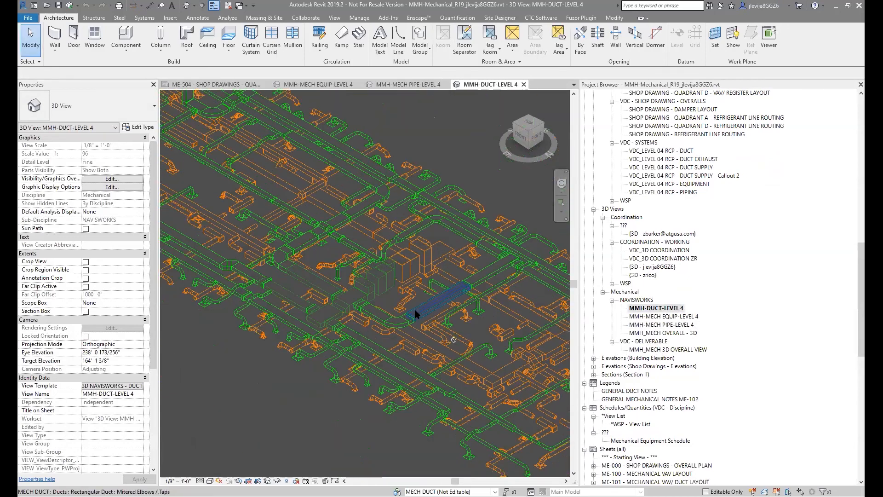
middle_click_drag(444, 325, 389, 286, "shift")
scroll(348, 253, "down", 7)
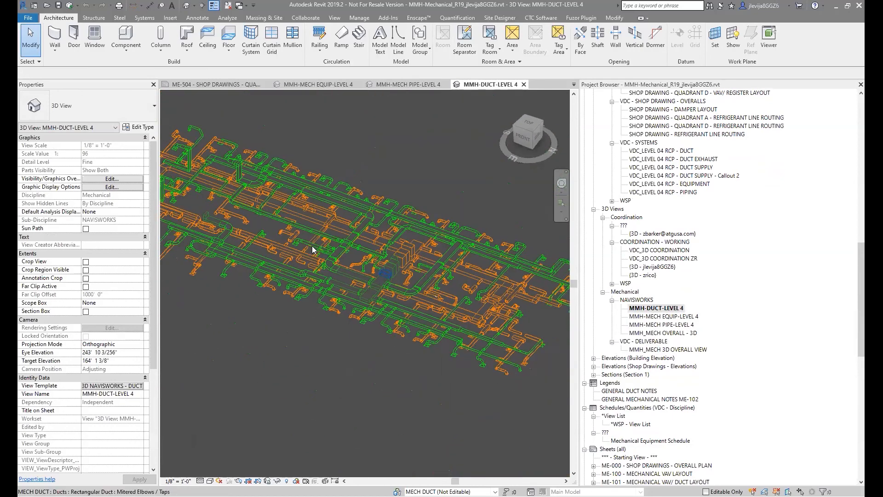
scroll(313, 276, "up", 5)
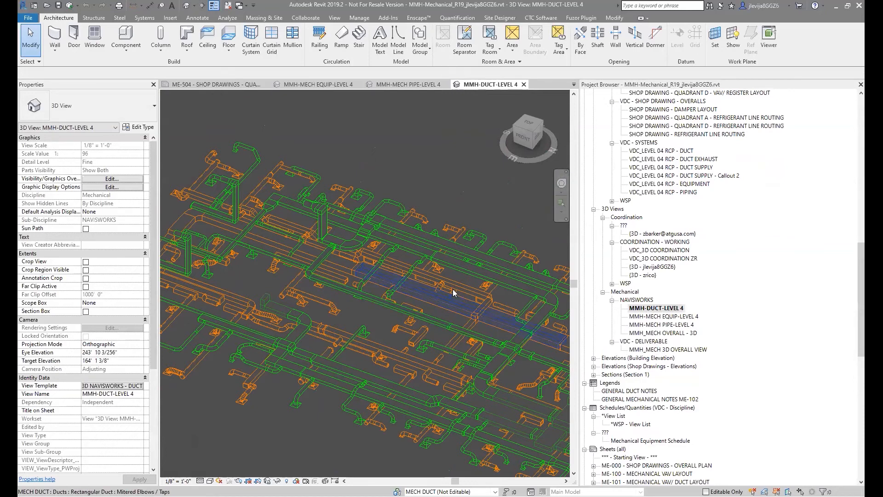
scroll(328, 286, "down", 3)
middle_click_drag(456, 323, 379, 280)
scroll(380, 280, "down", 4)
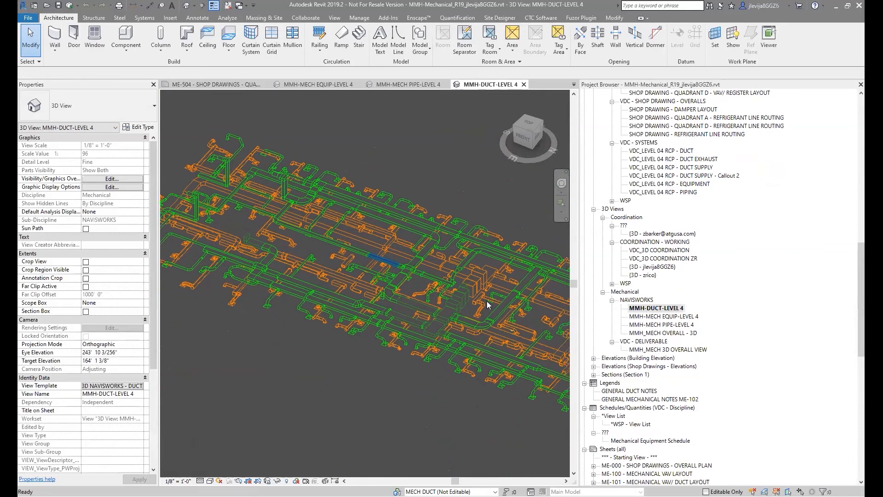
Step: Expand the building and shop drawing elevation groups down to the mechanical COORDINATION - WORKING views
left_click(594, 358)
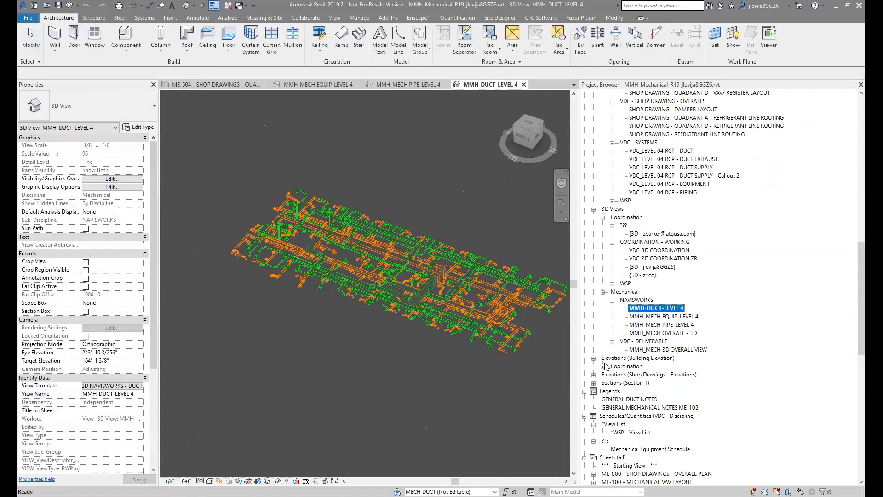
left_click(603, 367)
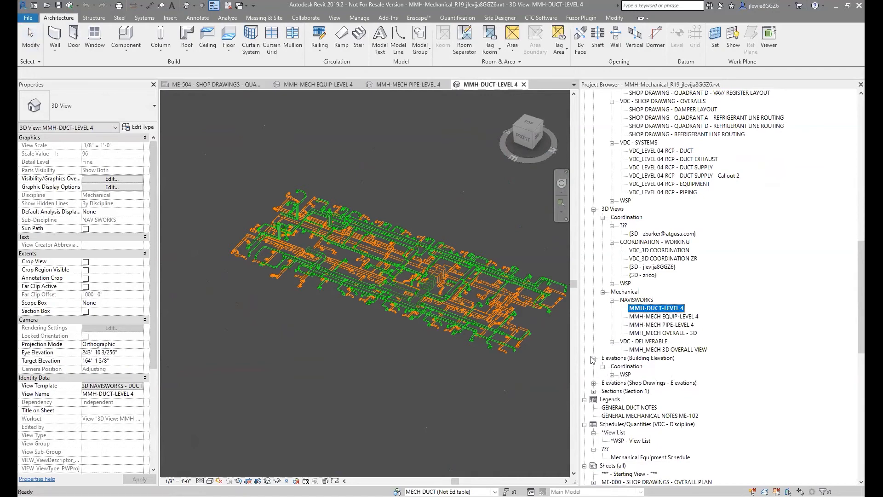
left_click(594, 383)
left_click(603, 391)
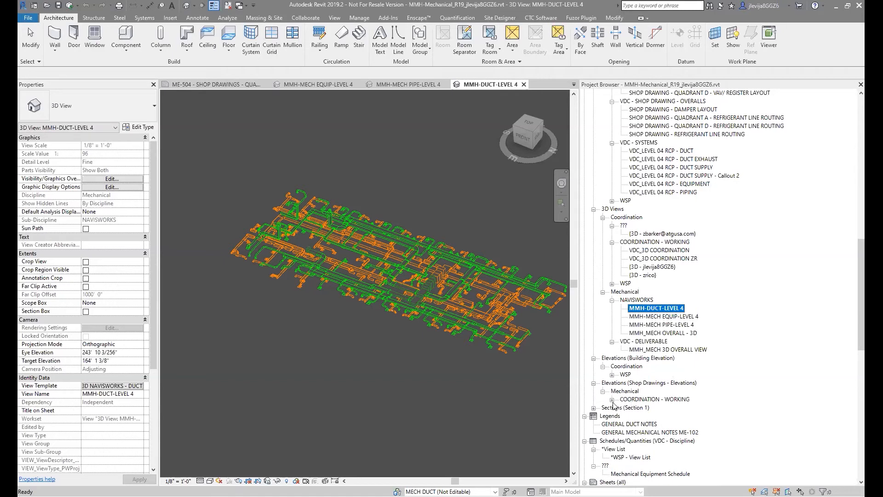
left_click(612, 403)
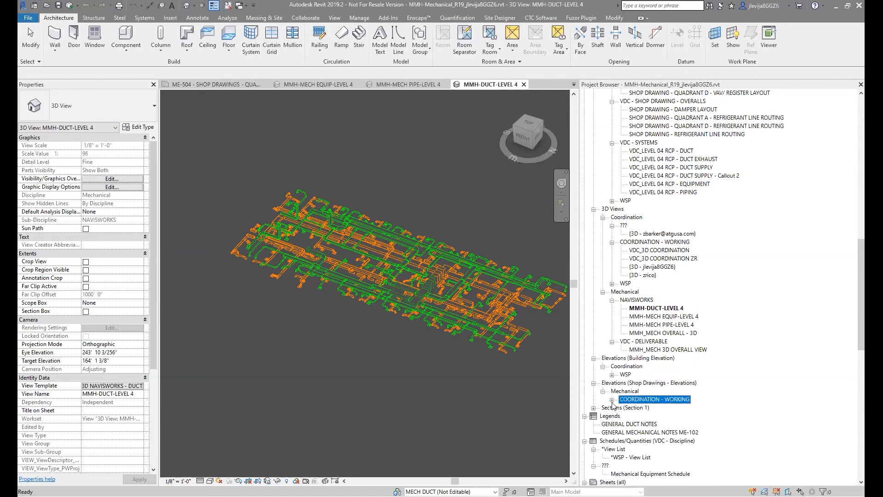
left_click(613, 400)
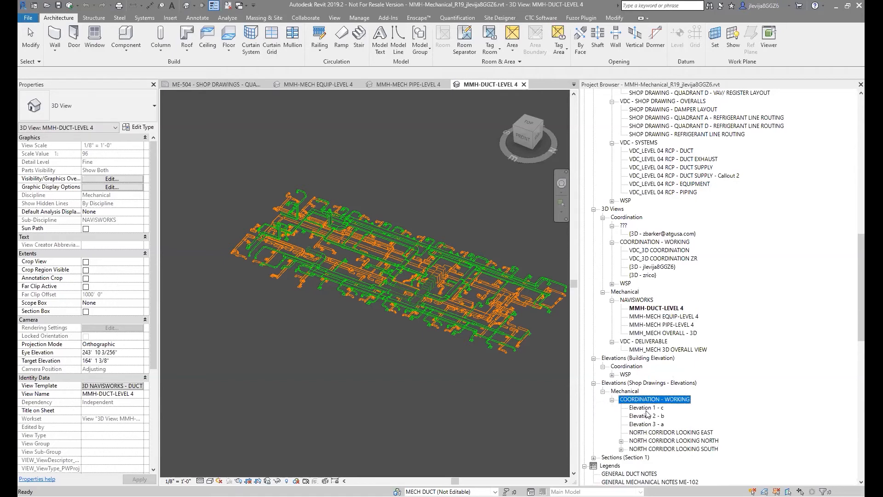
Step: Open the NORTH CORRIDOR LOOKING EAST elevation and examine its ductwork and the section boundary around the corridors
double_click(662, 433)
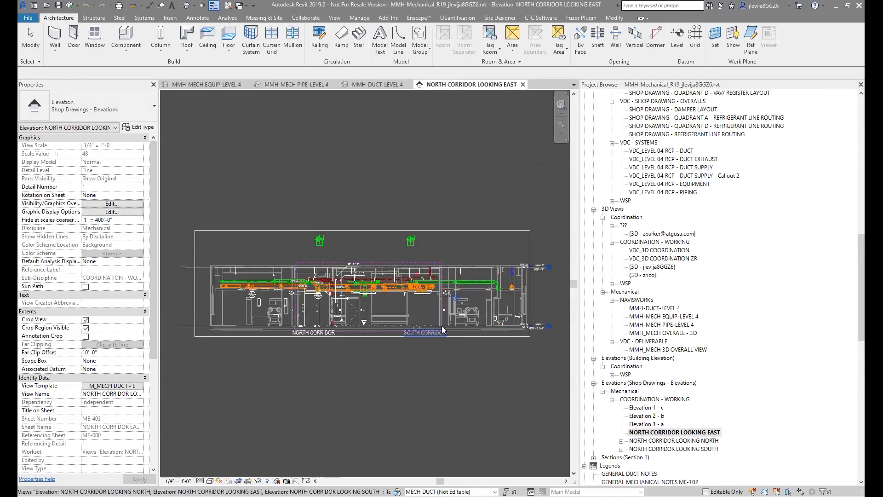
scroll(367, 308, "up", 3)
middle_click_drag(445, 330, 395, 314)
left_click(253, 214)
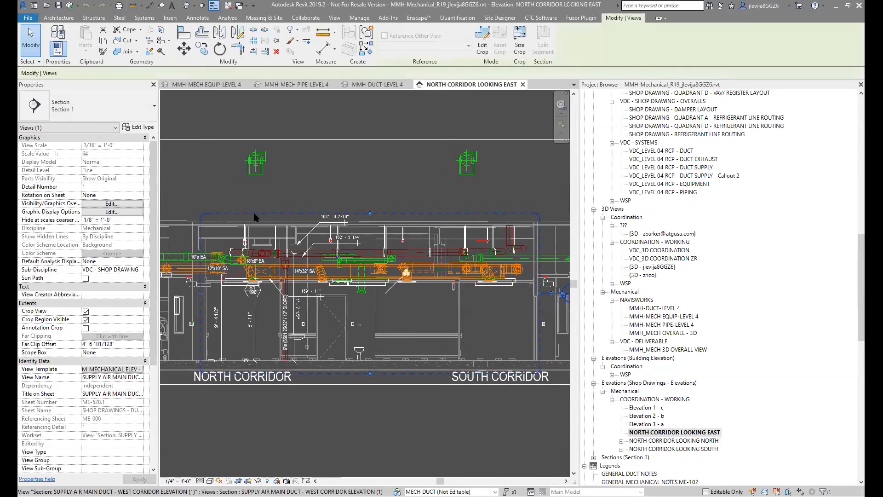
left_click(372, 426)
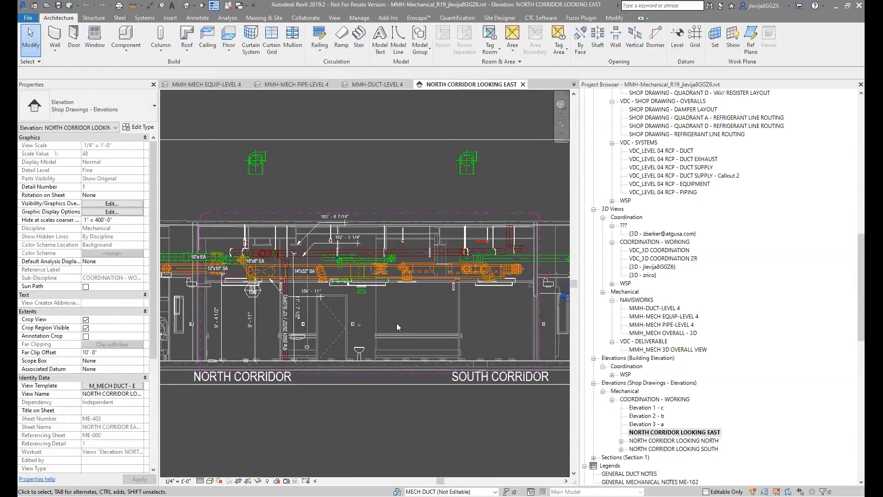
scroll(396, 323, "down", 2)
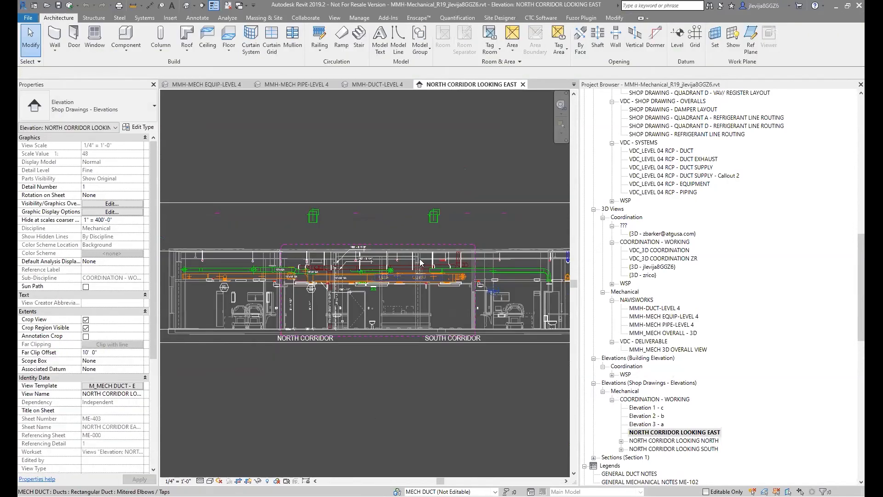
Step: Expand the north corridor's dependent elevations, open NORTH CORRIDOR LOOKING SOUTH - AREA A and examine its ductwork up close
left_click(645, 442)
left_click(621, 442)
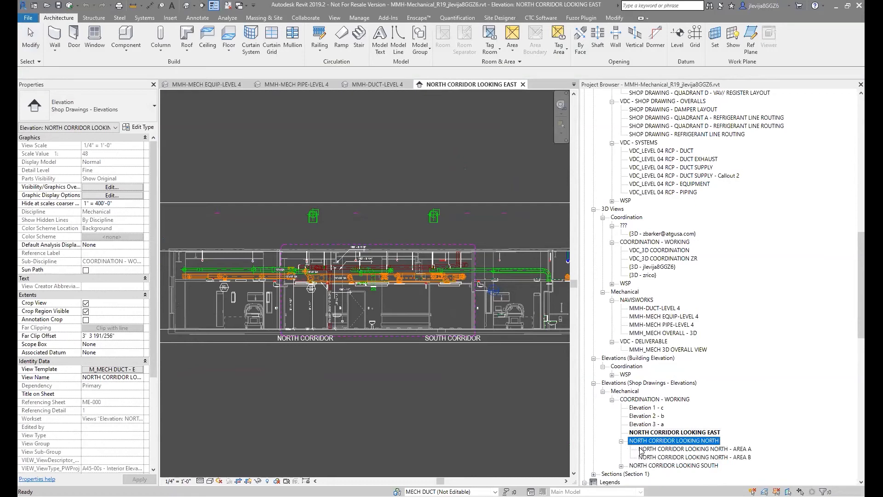
left_click(621, 466)
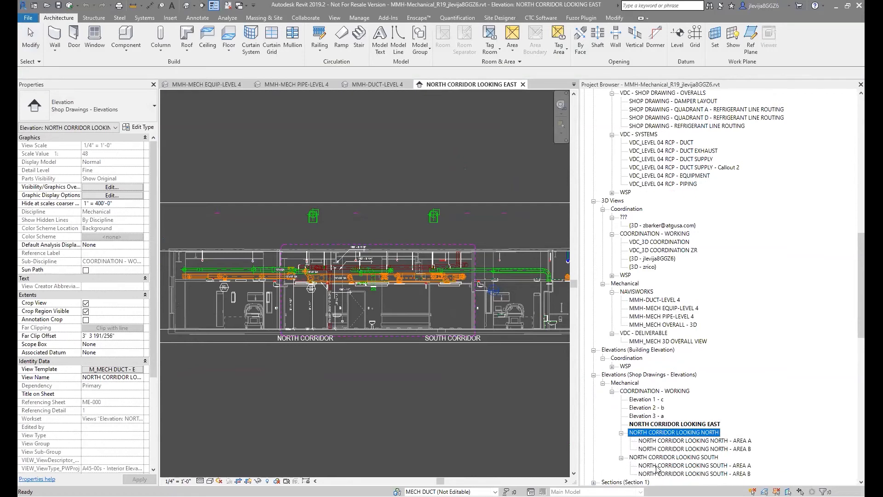
left_click(680, 465)
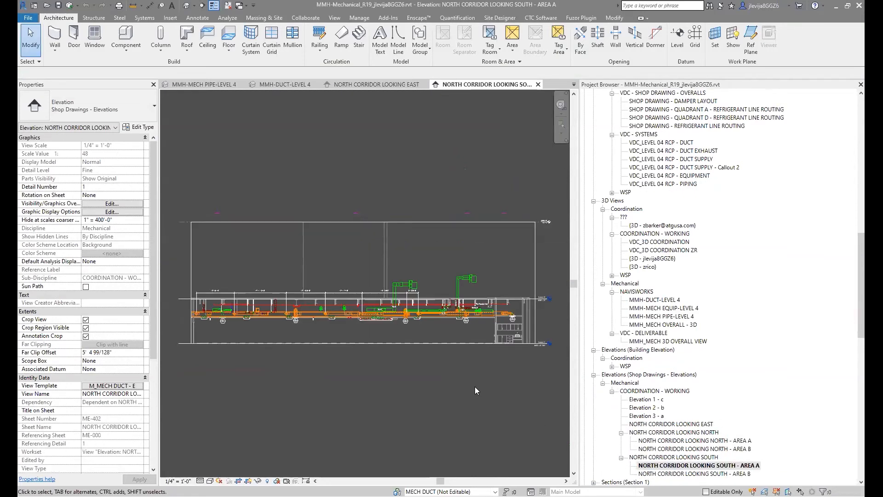
scroll(368, 315, "up", 5)
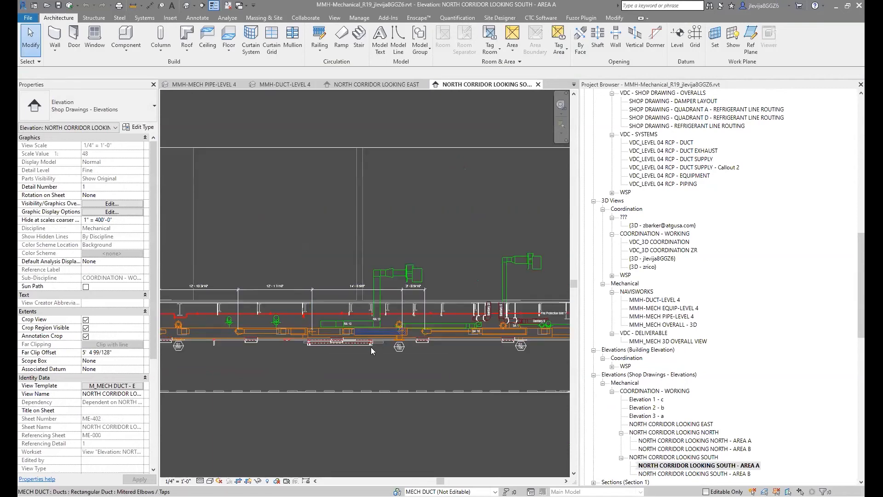
Step: Inspect the line graphic overrides in the Supply Air system type of the round duct, leaving them as they are
left_click(311, 327)
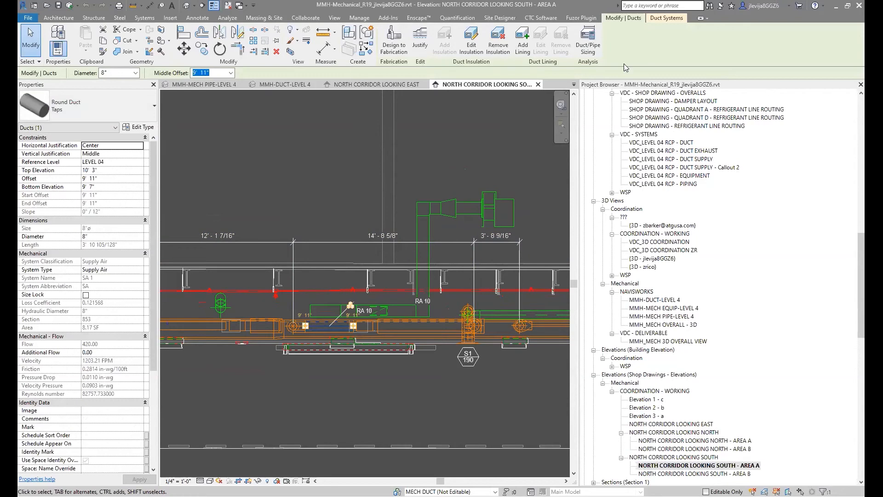
left_click(667, 18)
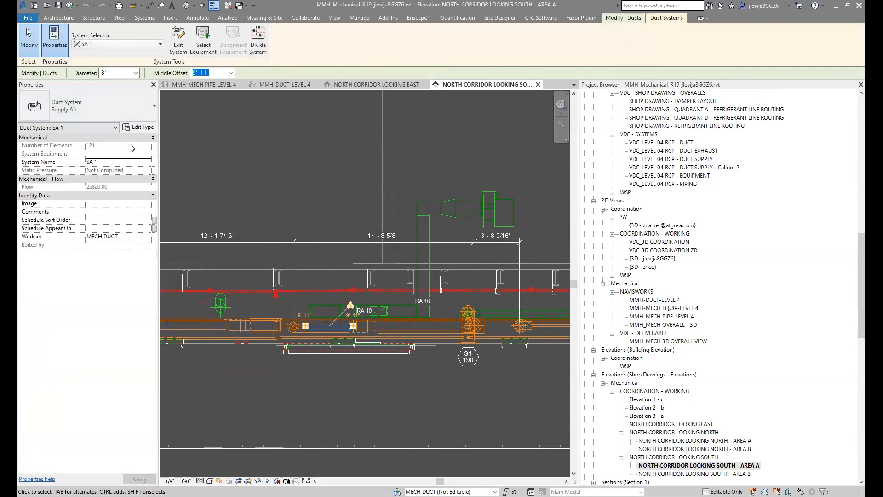
left_click(137, 128)
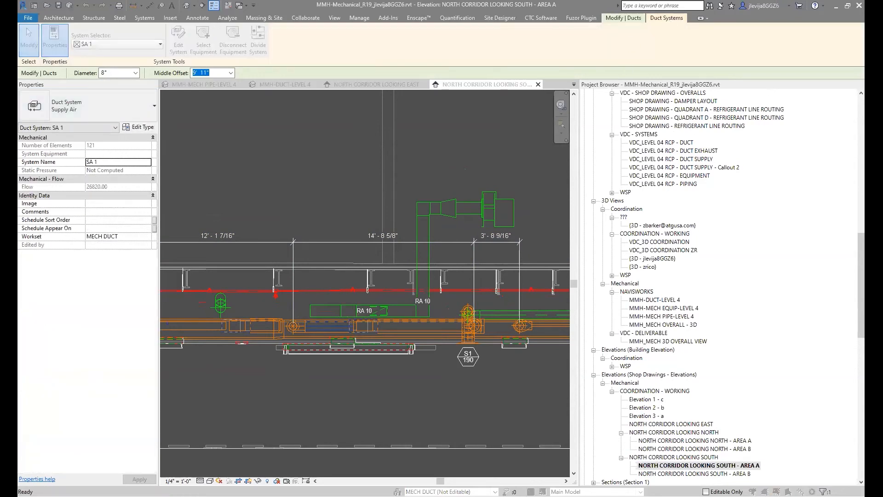
left_click(470, 167)
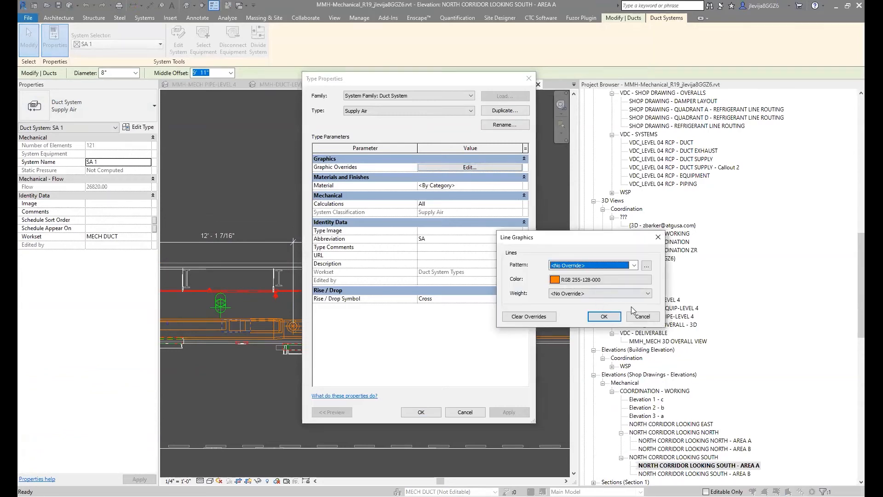
left_click(649, 321)
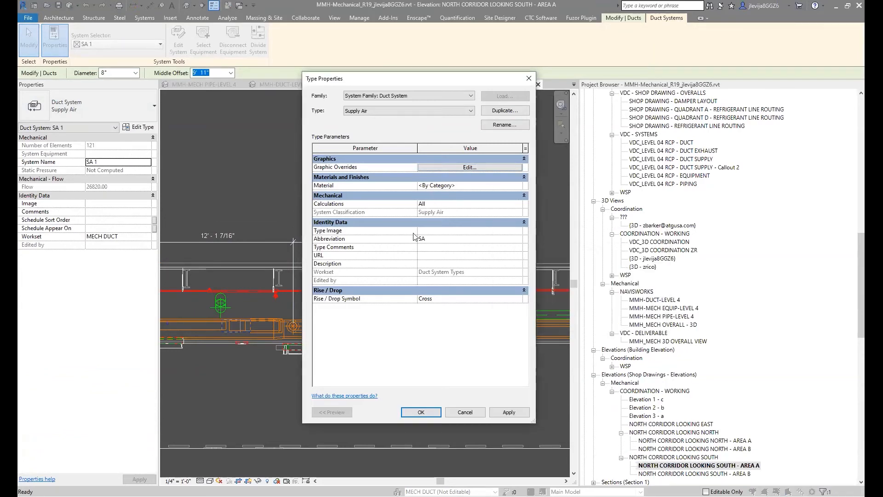
left_click(526, 81)
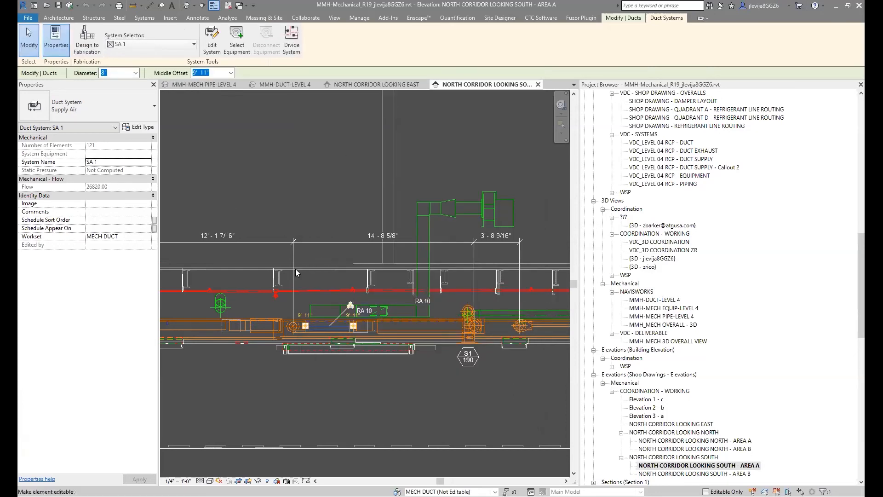
left_click(628, 19)
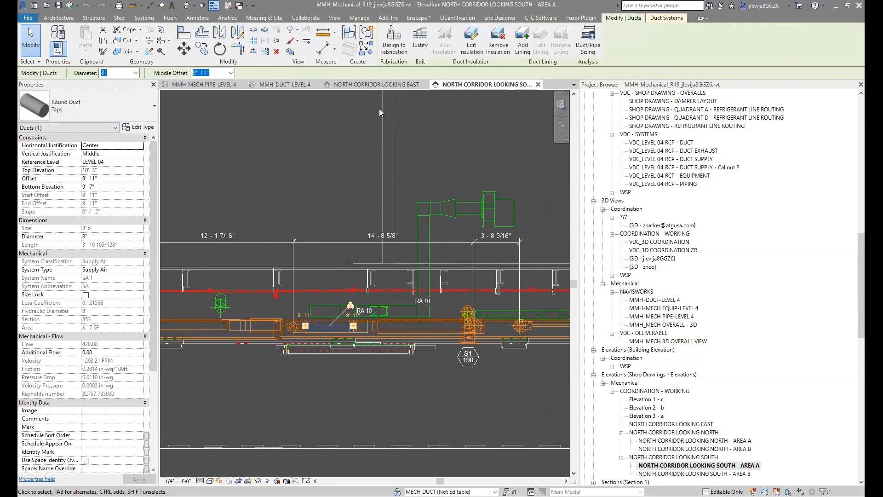
Step: Review the duct's remaining properties and the project's legends, schedules and sheet list, with the whole elevation in view
scroll(94, 228, "down", 3)
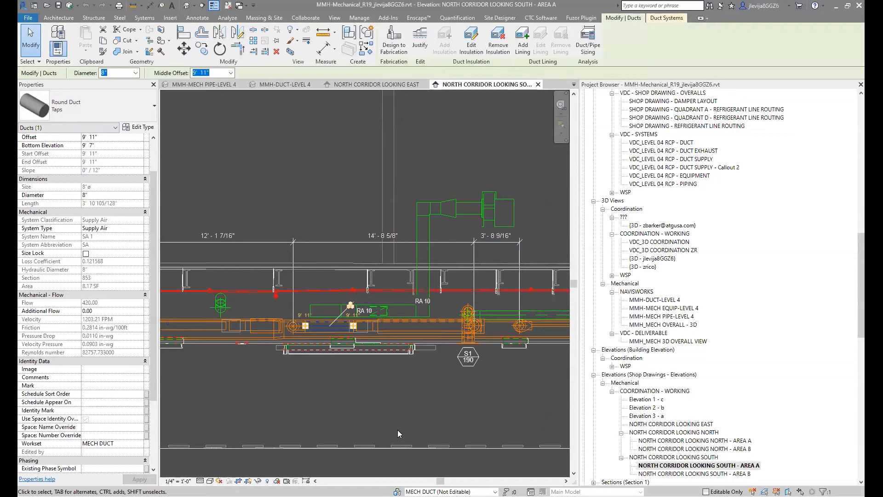
scroll(664, 330, "down", 5)
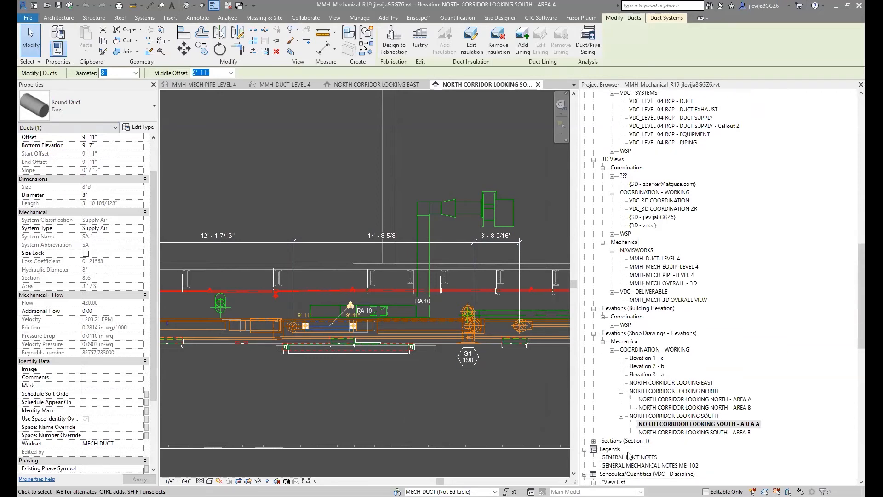
scroll(597, 405, "down", 1)
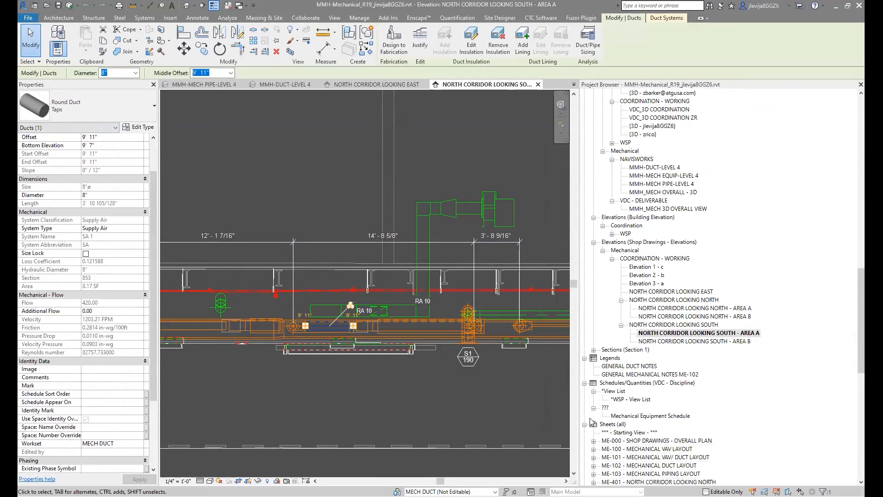
scroll(592, 414, "down", 1)
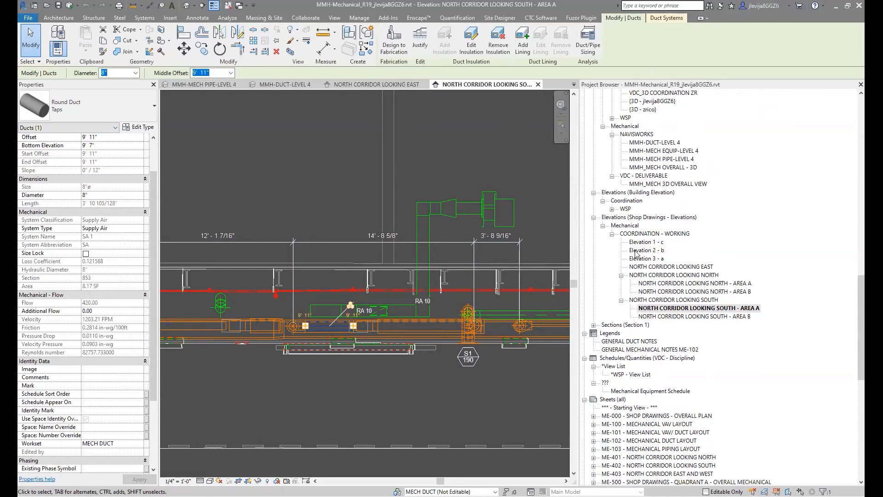
scroll(602, 231, "down", 4)
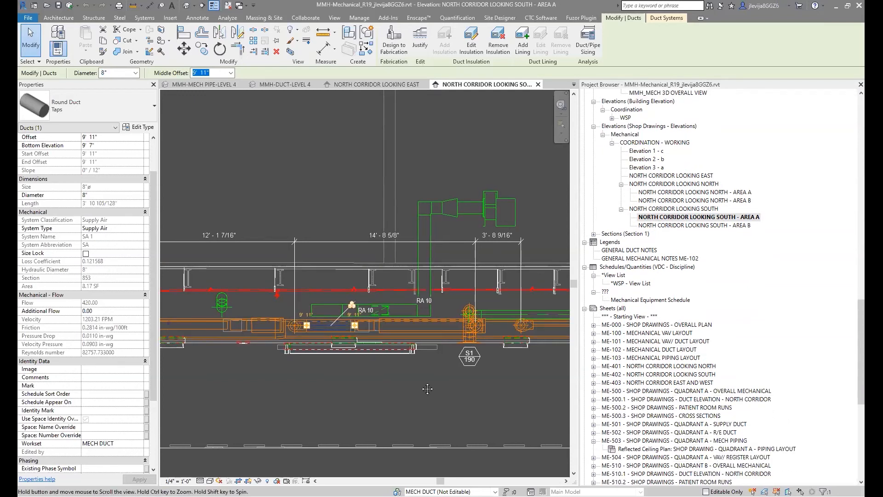
middle_click_drag(420, 468, 434, 468)
middle_click(433, 468)
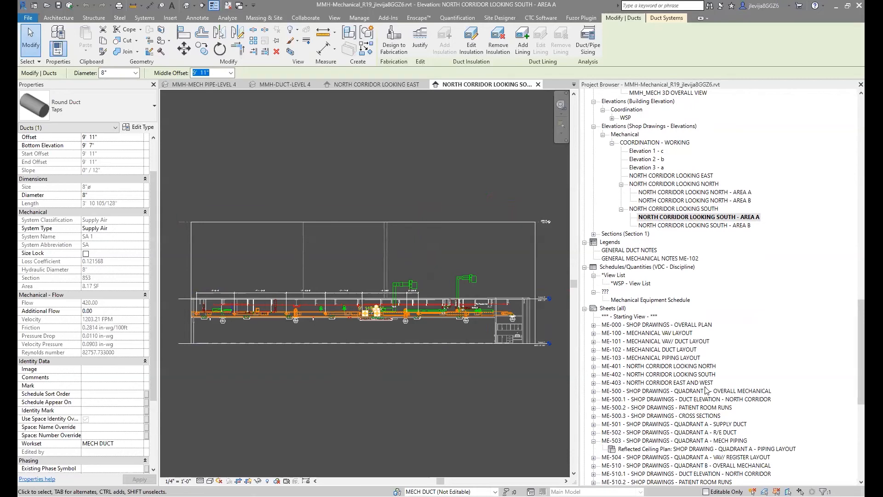
Step: Open sheet ME-100 - MECHANICAL VAV LAYOUT and activate its ceiling plan viewport around VAV 11-2-438
left_click(649, 333)
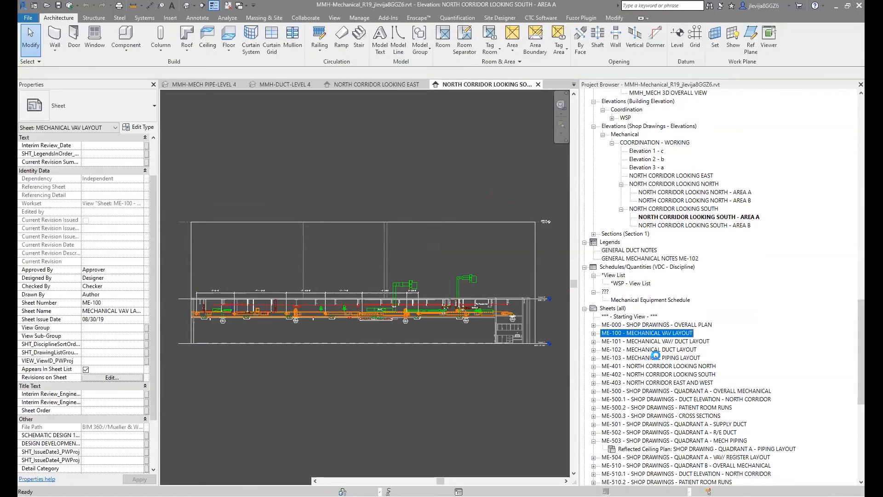
left_click(370, 309)
scroll(361, 305, "up", 8)
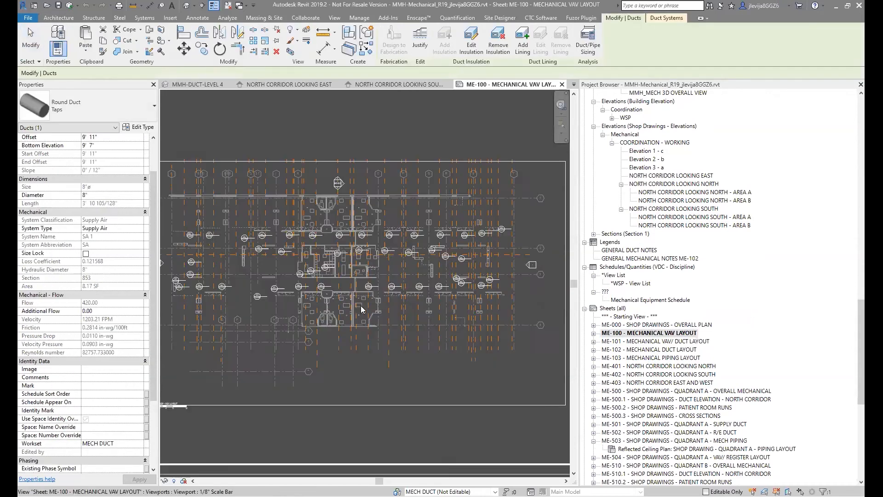
left_click(361, 243)
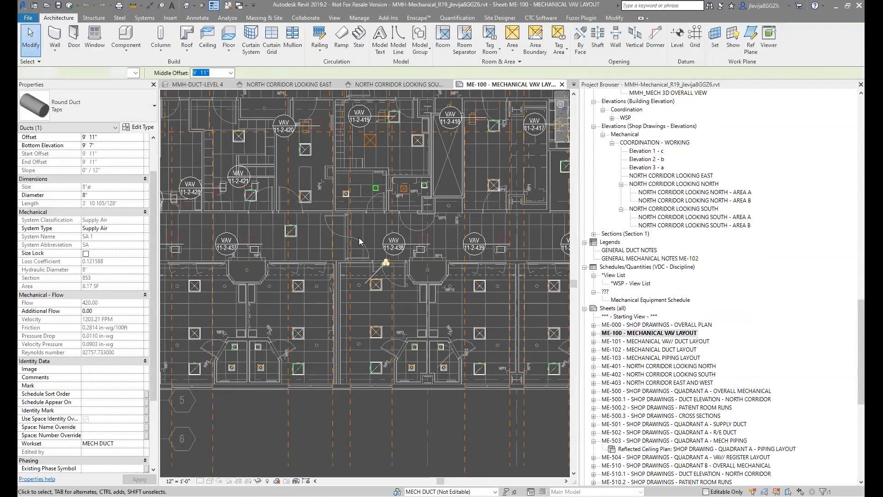
scroll(417, 257, "up", 5)
Step: Select the VAV box tagged 11-2-438 and examine the VAV box families and types available for it
left_click(421, 243)
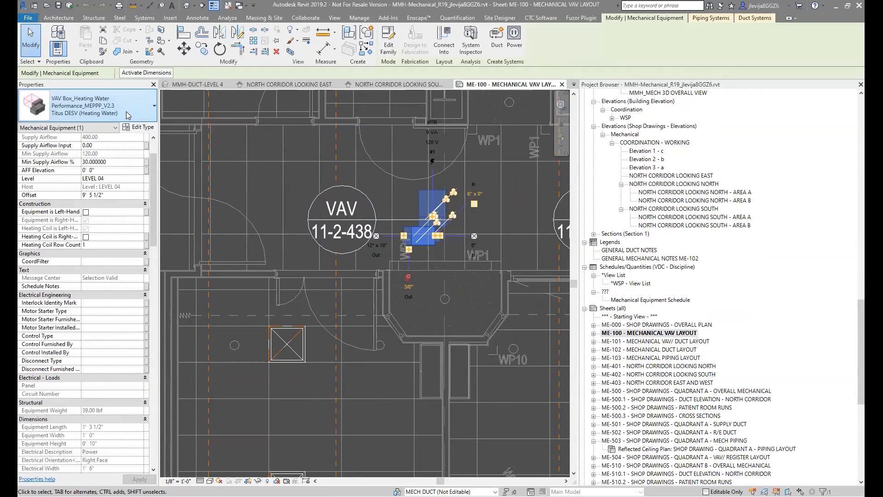
left_click(126, 112)
scroll(160, 237, "up", 5)
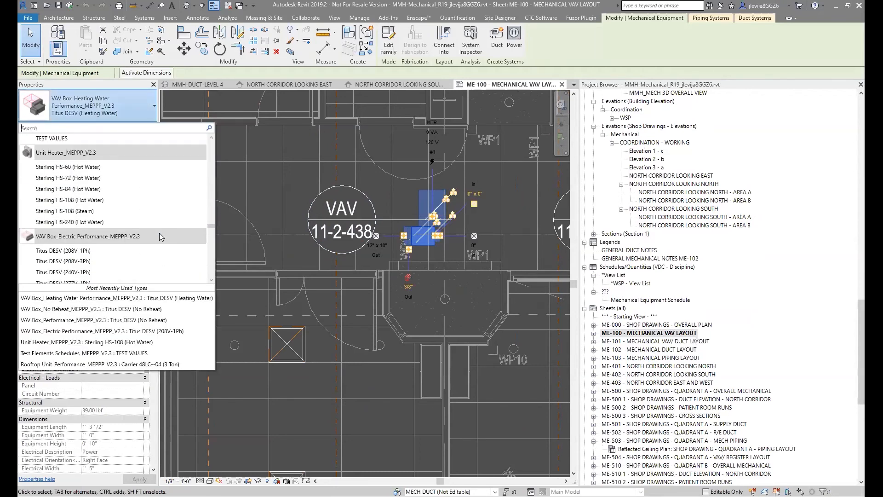
scroll(161, 237, "down", 5)
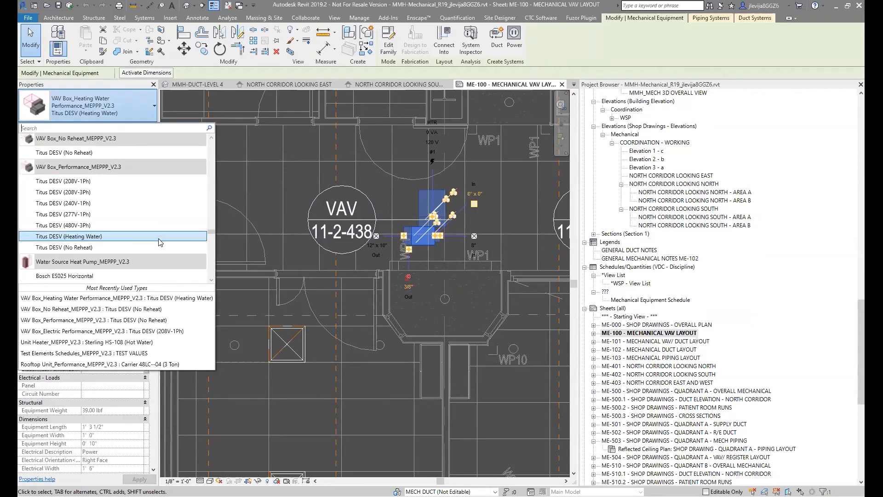
scroll(155, 244, "up", 3)
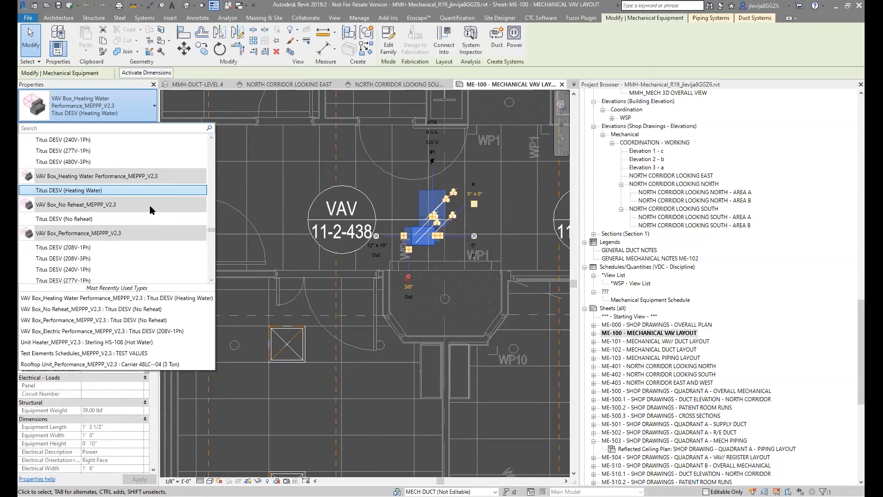
left_click(373, 191)
Step: Try to make the VAV box tagged 11-2-438 left-hand with a right-hand heating coil
left_click(432, 238)
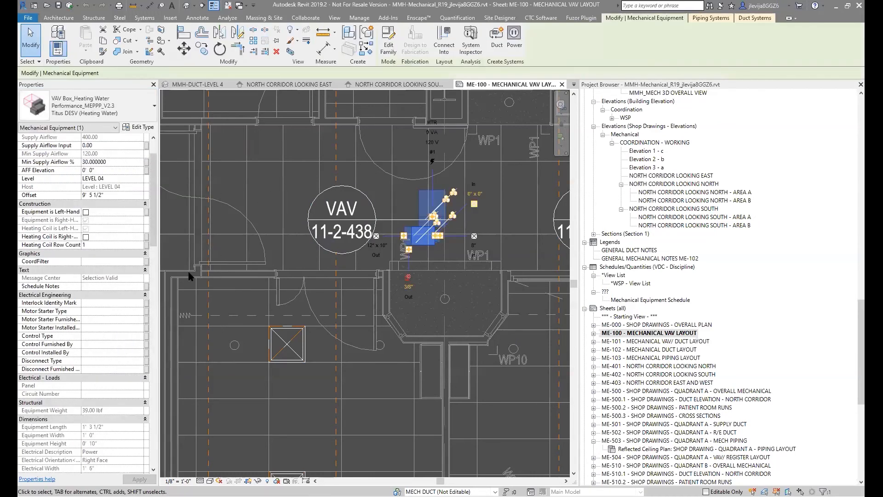
left_click(86, 212)
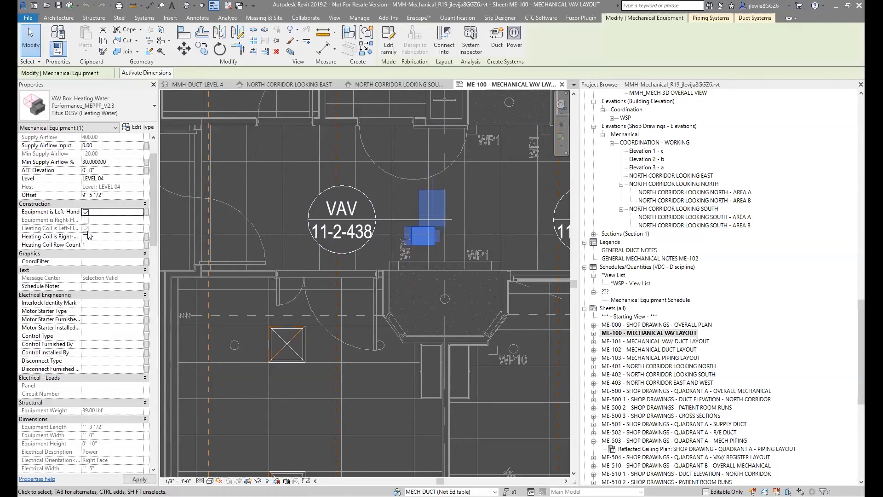
left_click(85, 236)
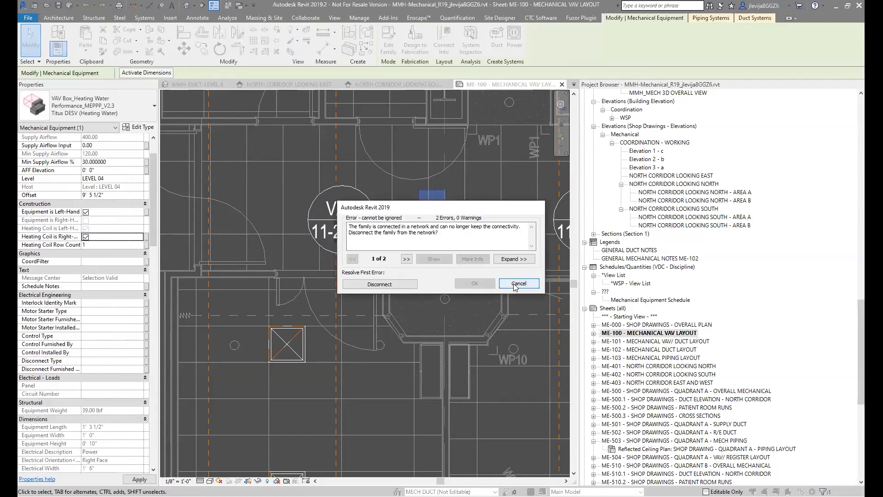
left_click(518, 283)
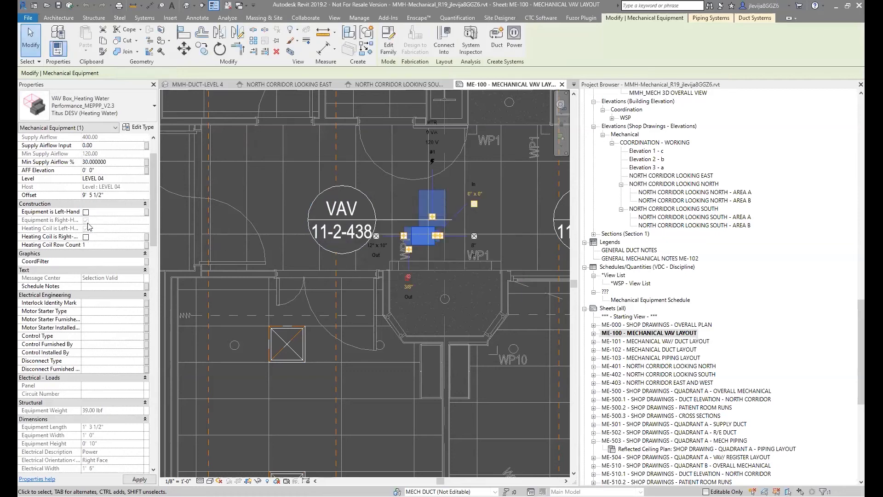
Step: Reselect the VAV box tagged 11-2-438 and examine its instance properties and connectors
left_click(396, 201)
left_click(415, 236)
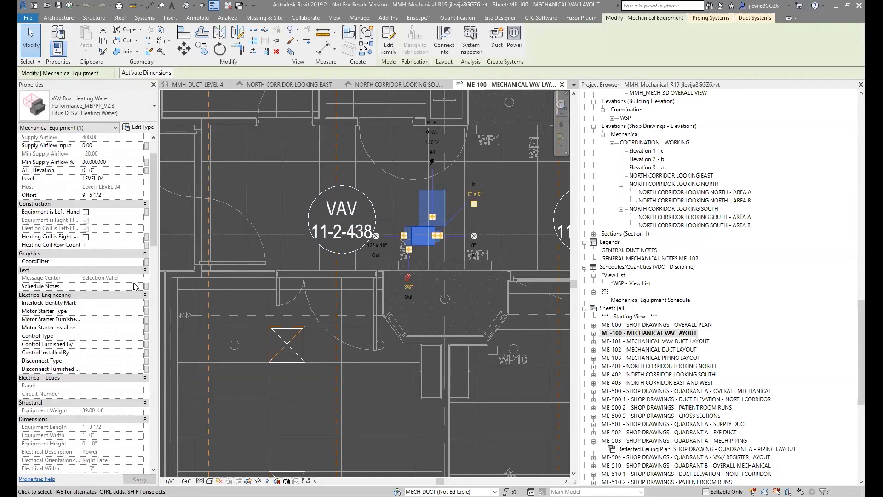
left_click(422, 293)
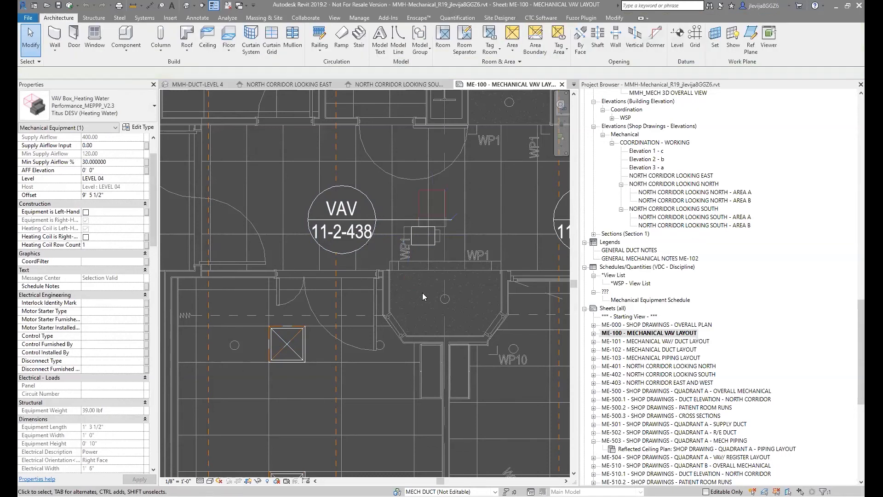
left_click(421, 238)
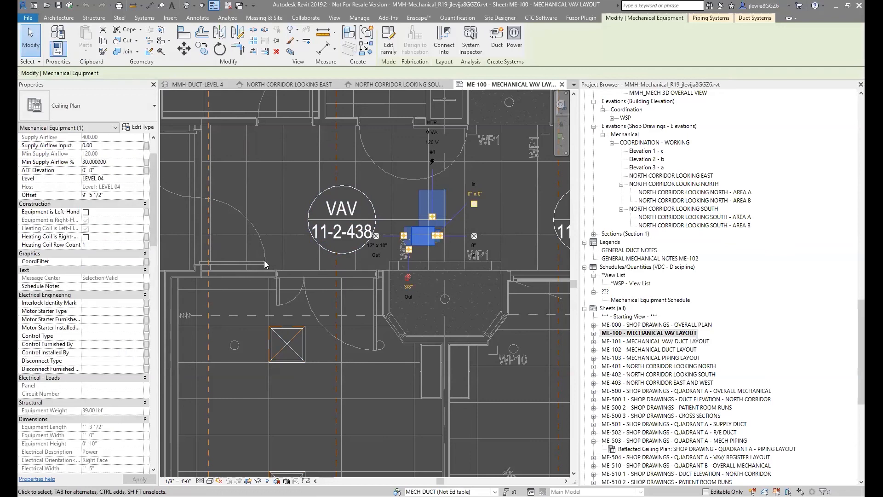